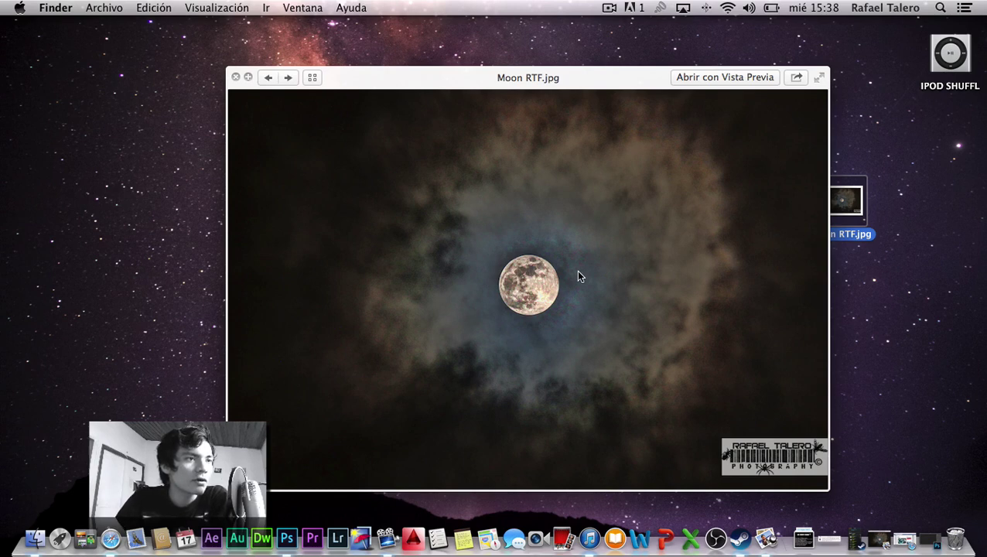
# Step: Preview exposures IMG_0751, IMG_0752, IMG_0750 and the finished Moon RTF.jpg, then close the preview
pyautogui.press('Right')
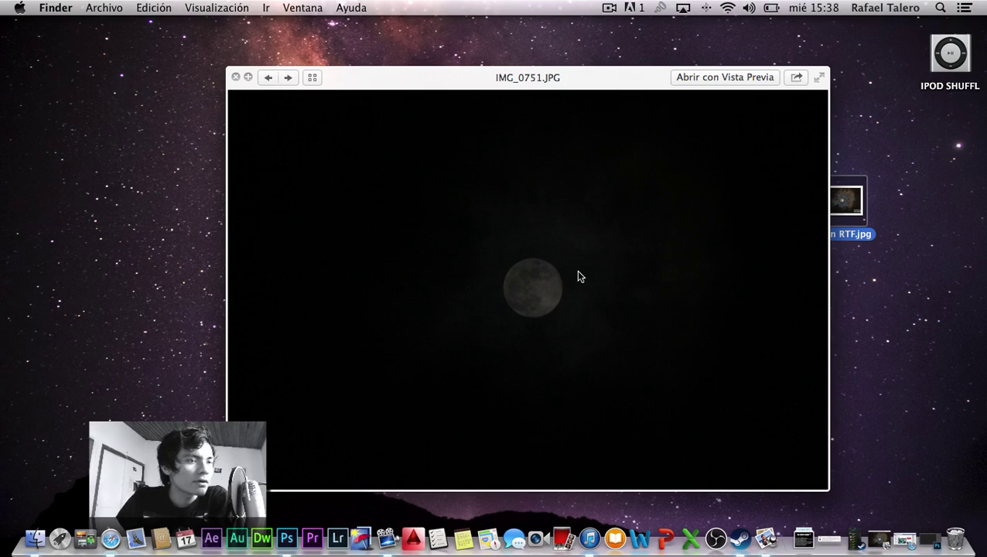
pyautogui.press('Right')
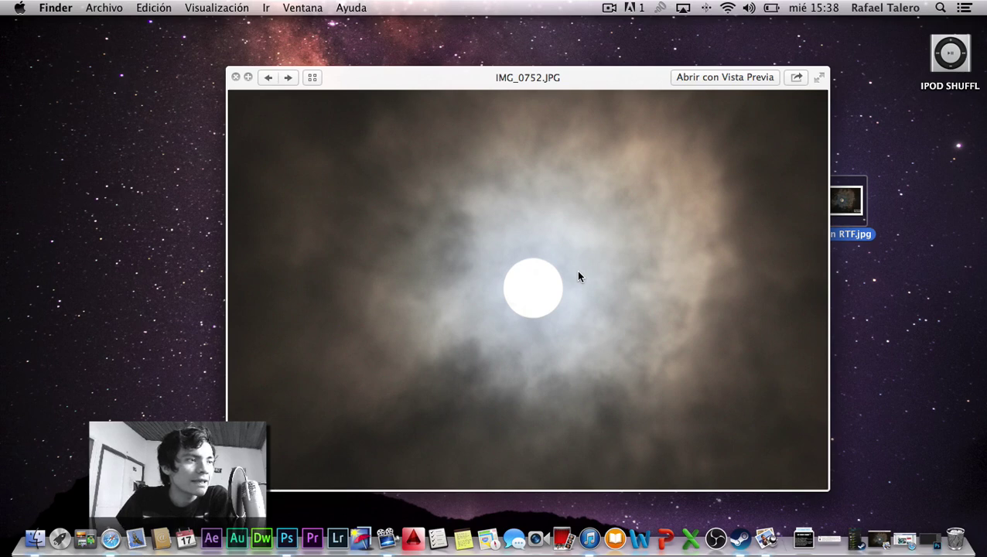
pyautogui.press('Left')
pyautogui.press('Left')
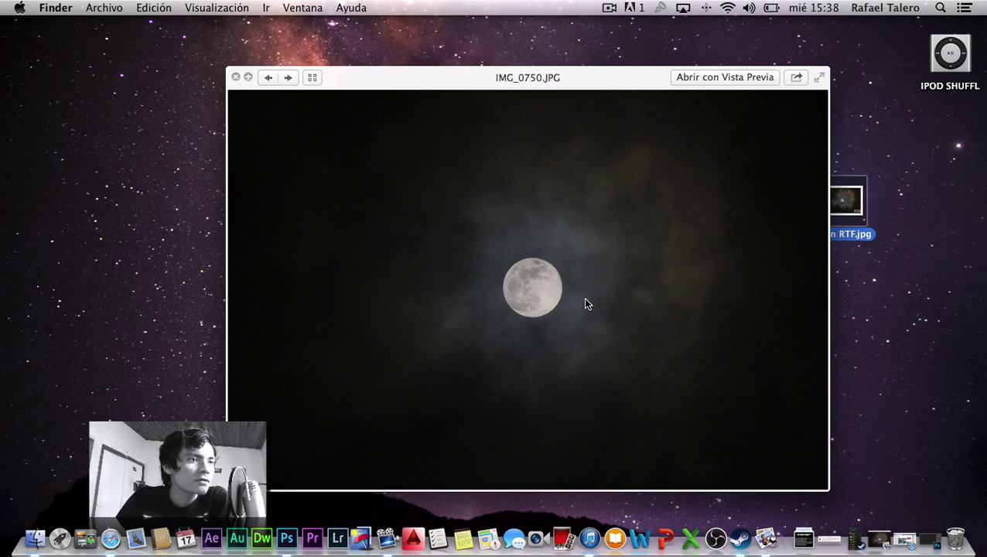
pyautogui.press('Right')
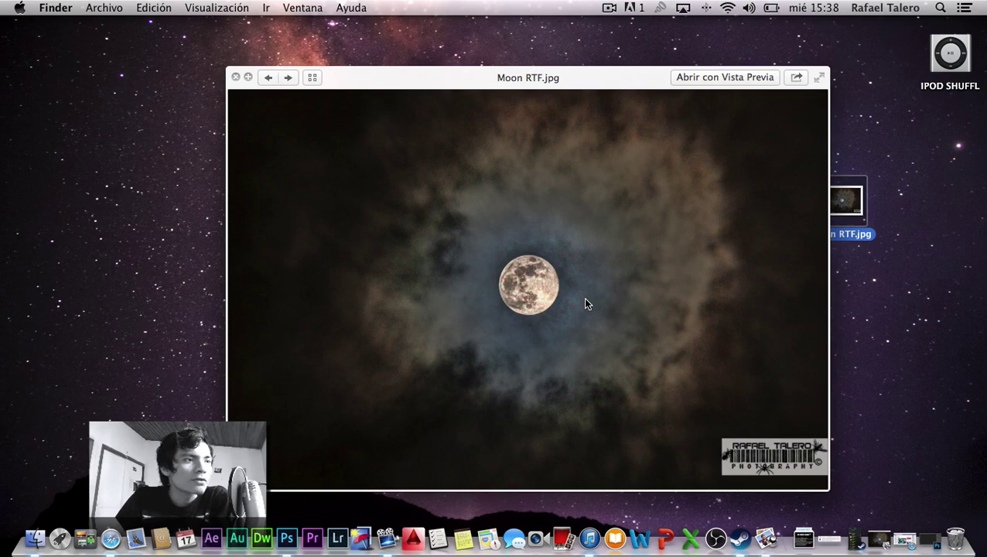
pyautogui.press('space')
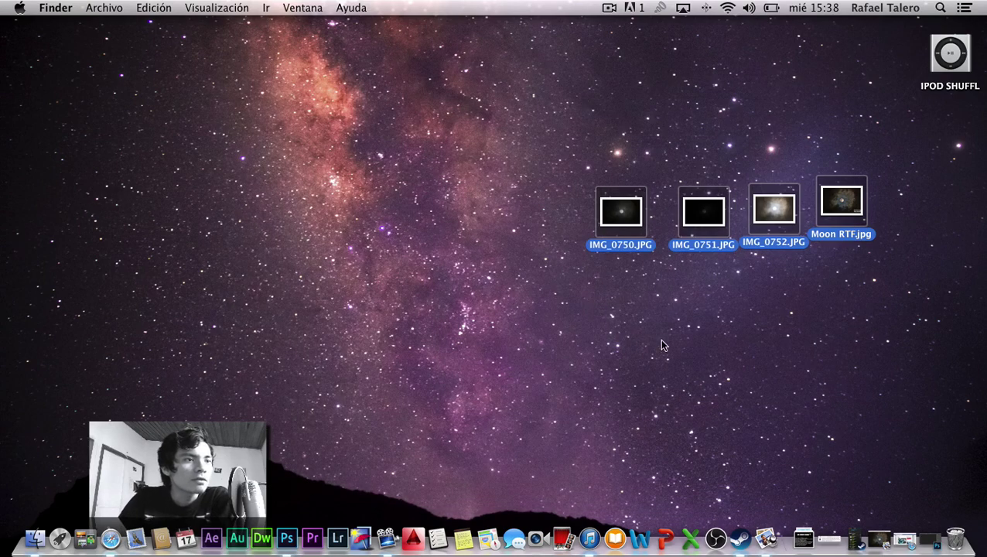
# Step: Deselect the desktop photos and launch Photomatix Pro 5 from the Dock
pyautogui.click(587, 344)
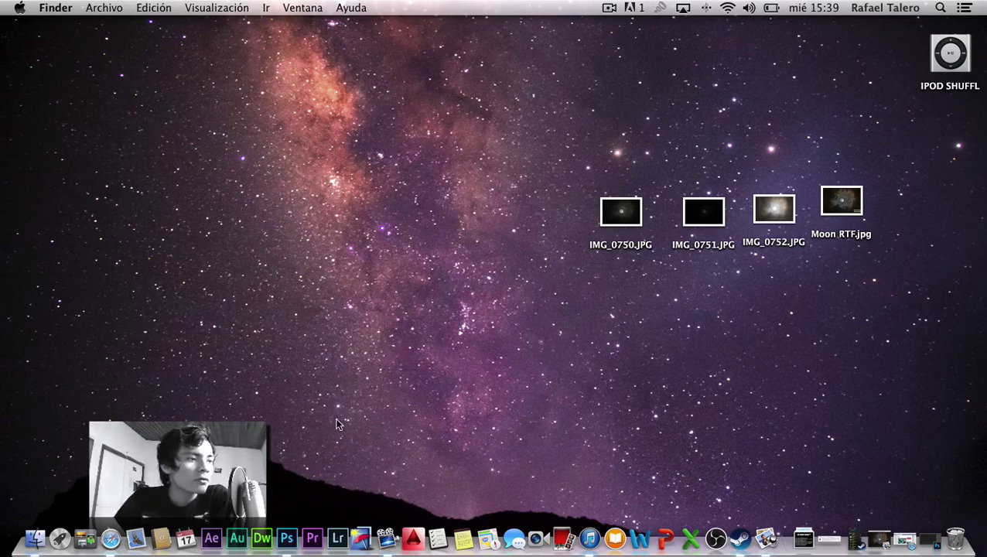
pyautogui.click(361, 525)
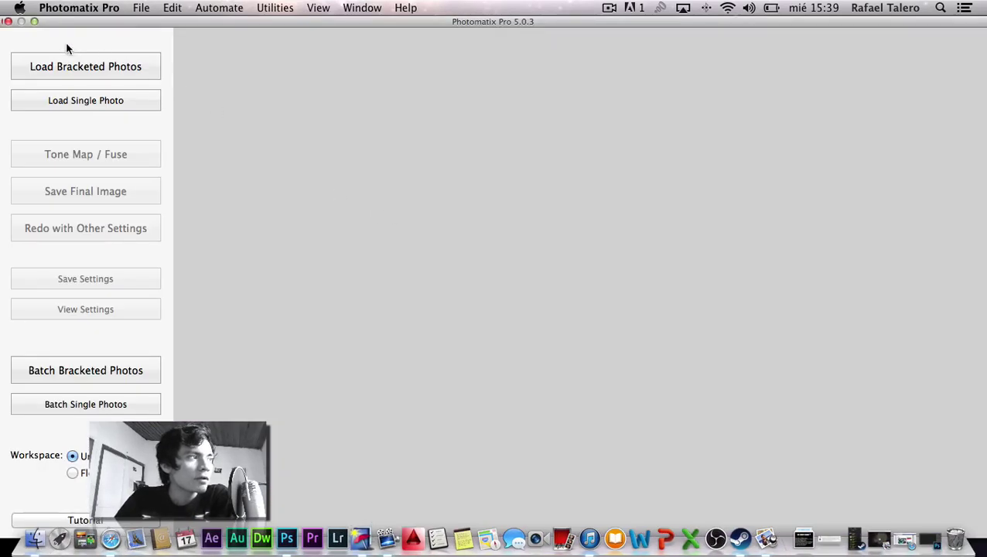
# Step: Load IMG_0750, IMG_0751 and IMG_0752 from Escritorio as a bracketed photo set
pyautogui.click(118, 70)
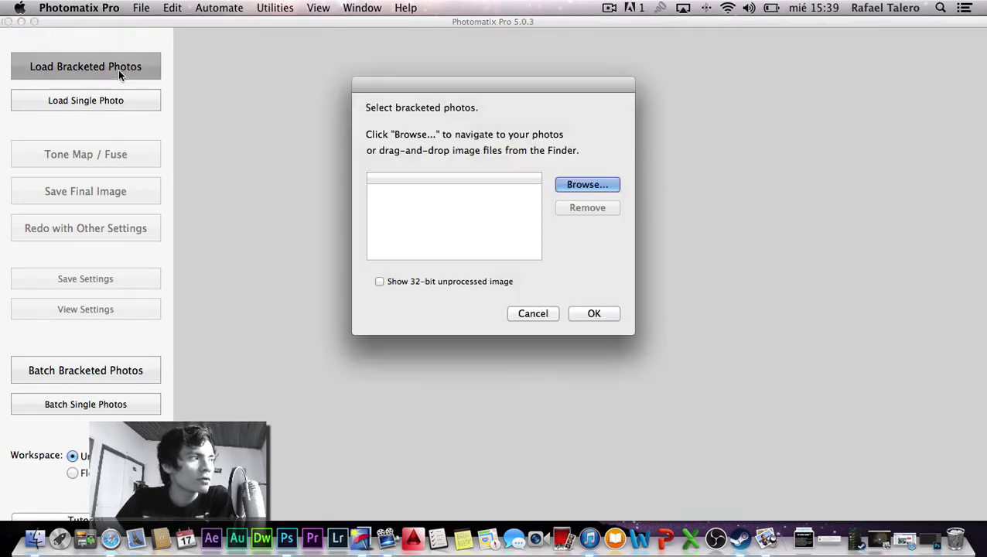
pyautogui.click(588, 184)
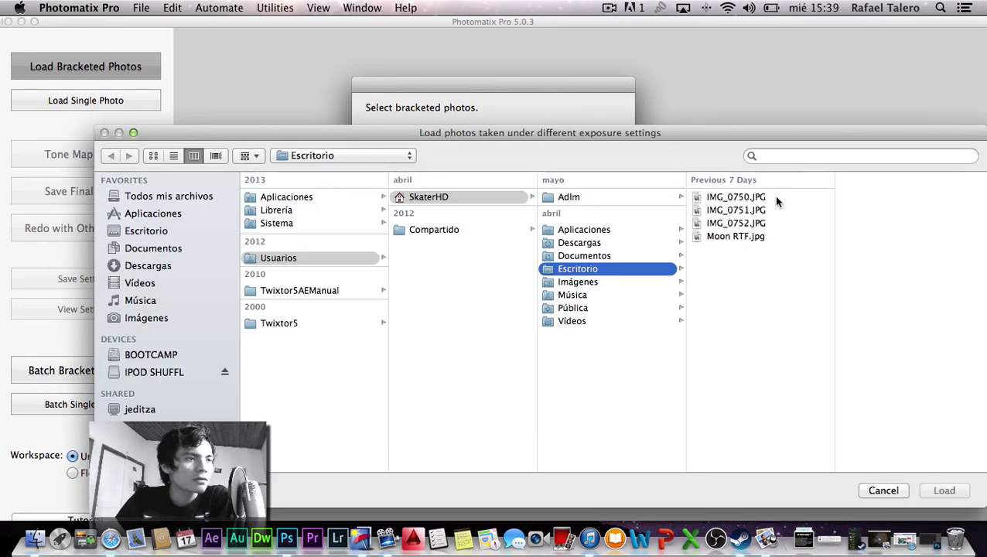
pyautogui.click(742, 198)
pyautogui.click(766, 224)
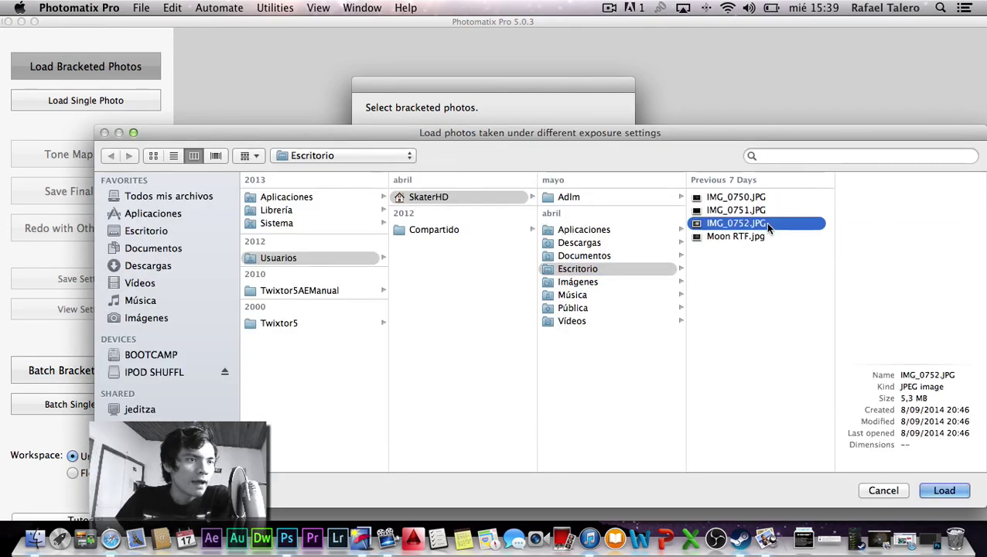
pyautogui.press('Up')
pyautogui.press('Up')
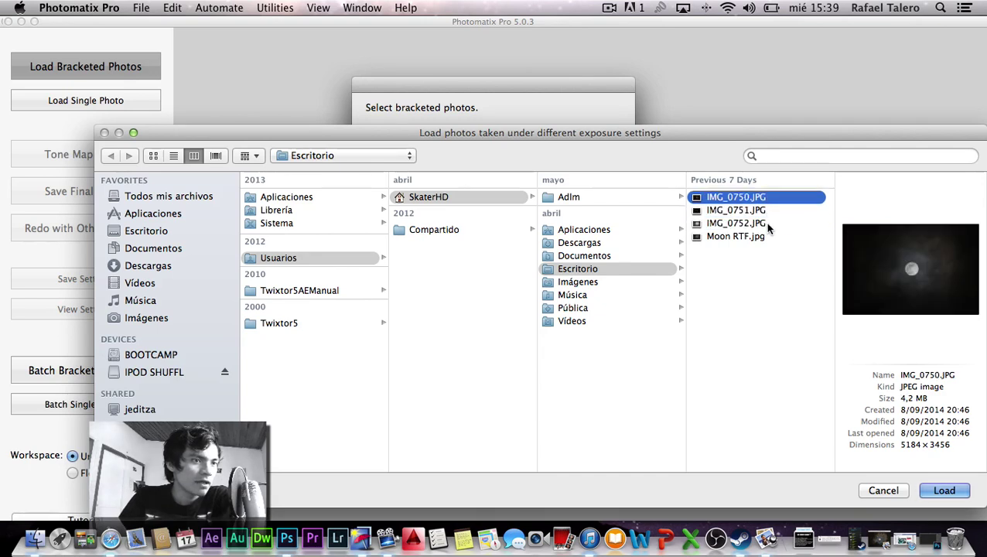
pyautogui.hotkey('shift', 'Down')
pyautogui.hotkey('shift', 'Down')
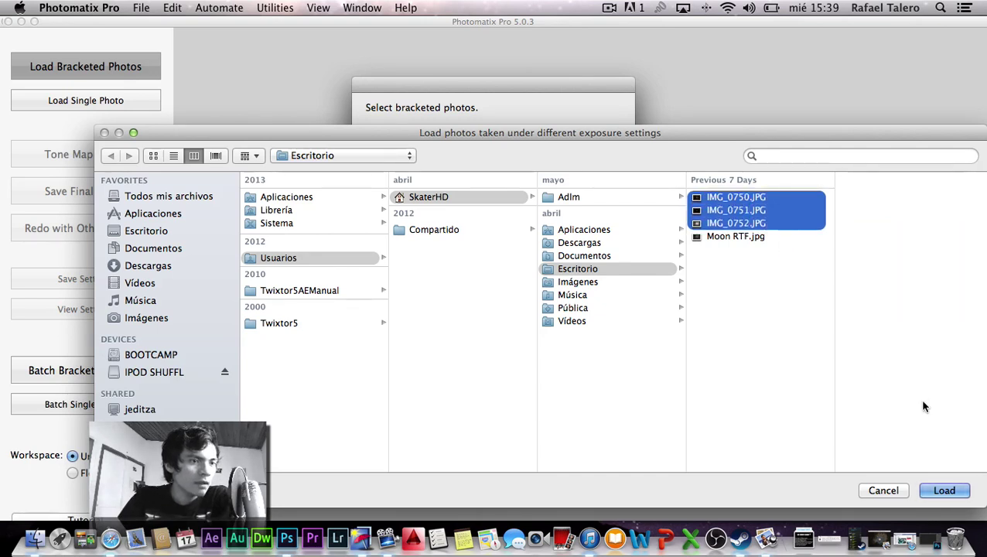
pyautogui.click(945, 492)
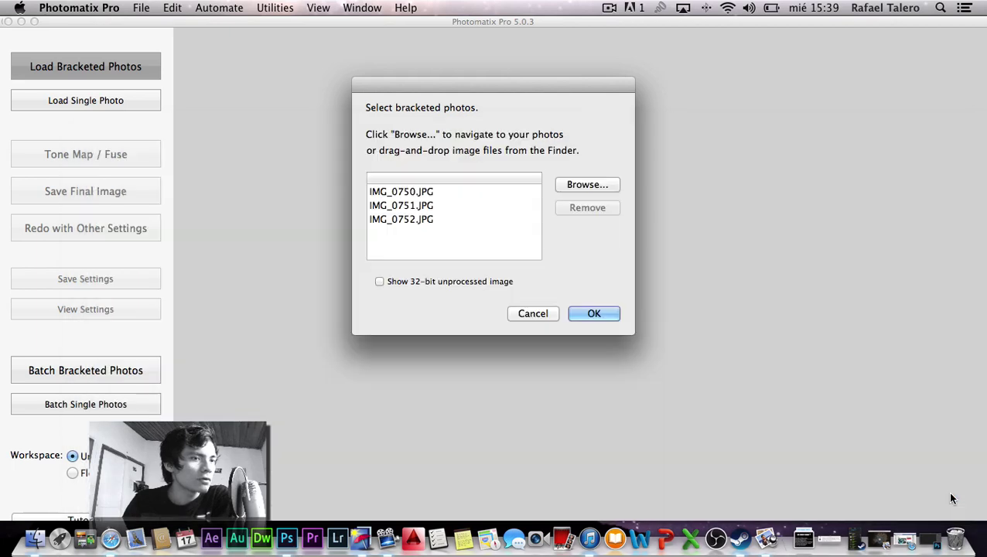
# Step: Confirm the bracketed set and leave ghost removal enabled in the merge options
pyautogui.click(594, 313)
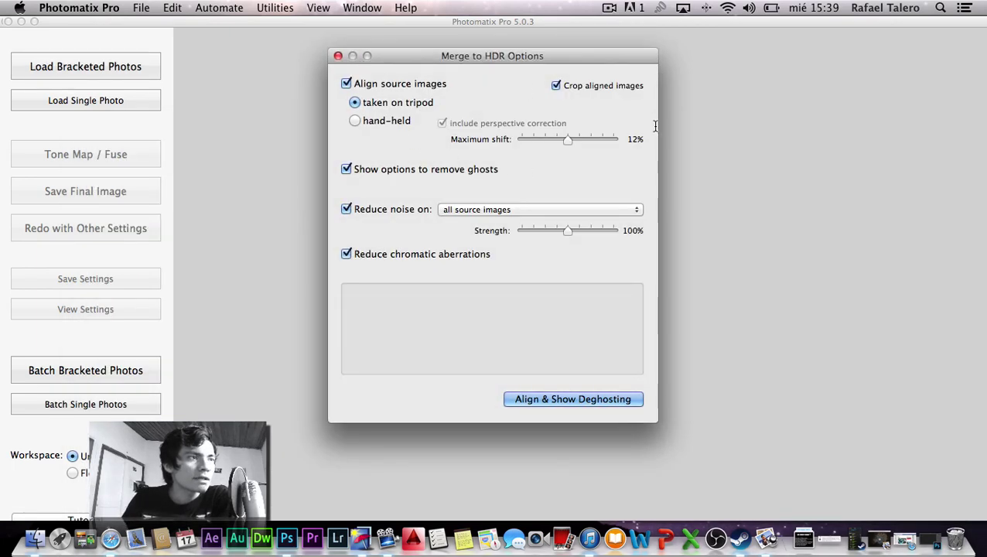
pyautogui.click(347, 169)
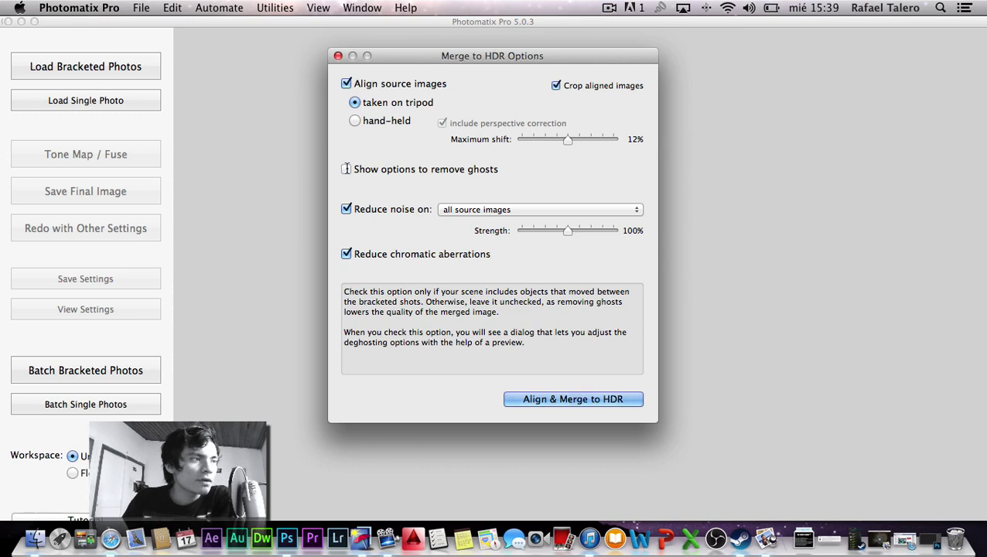
pyautogui.click(348, 169)
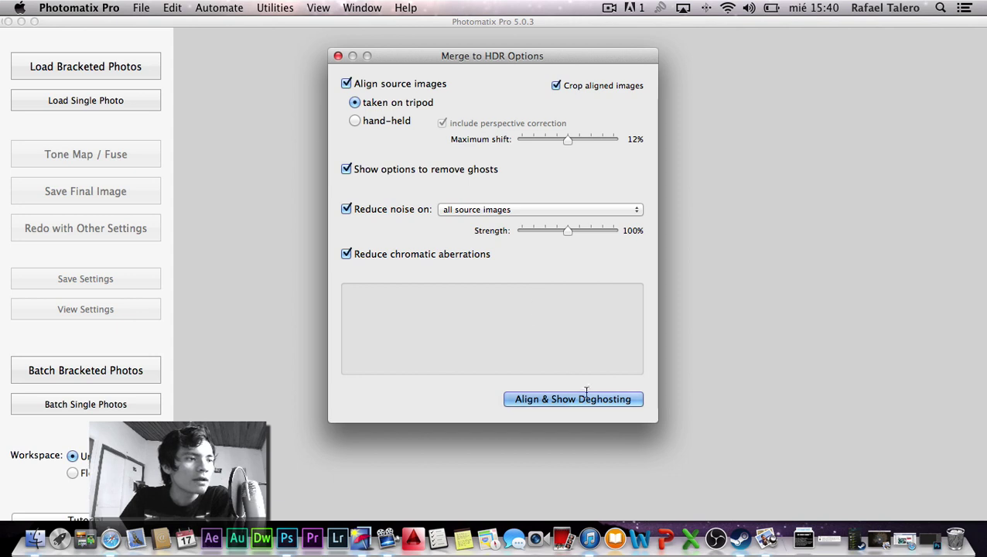
# Step: Align the exposures, lasso the moon as the ghosted region, preview deghosting and continue merging
pyautogui.click(588, 400)
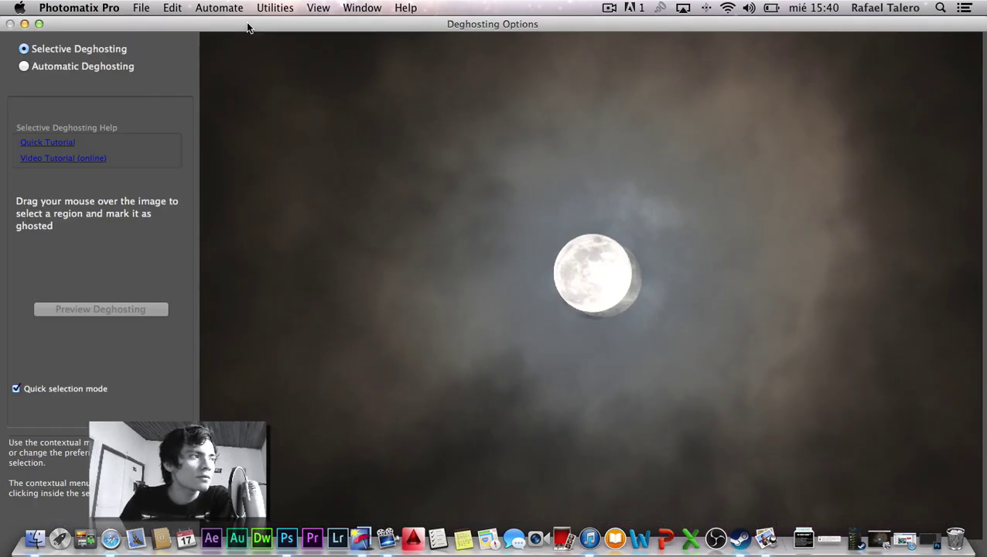
pyautogui.moveTo(78, 49)
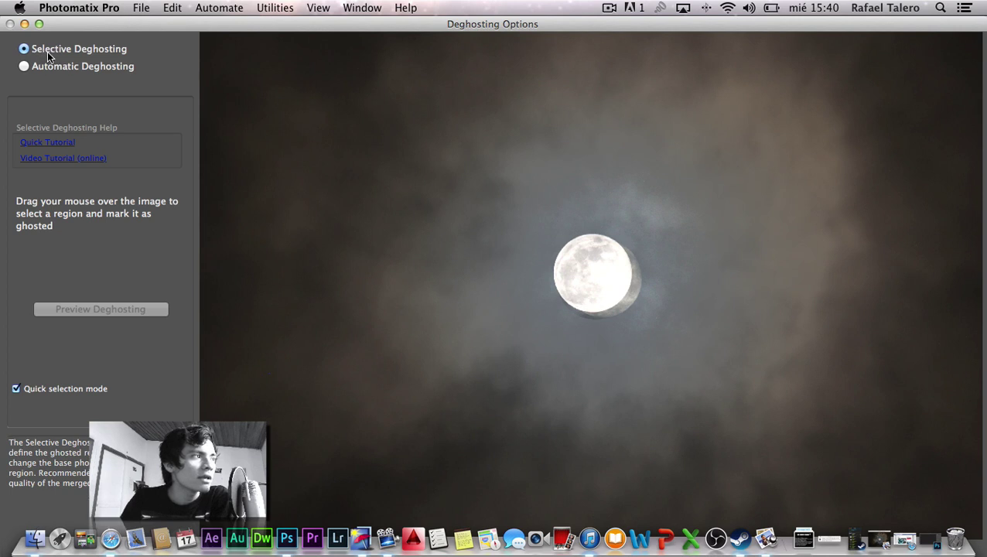
pyautogui.moveTo(608, 226); pyautogui.dragTo(590, 225)
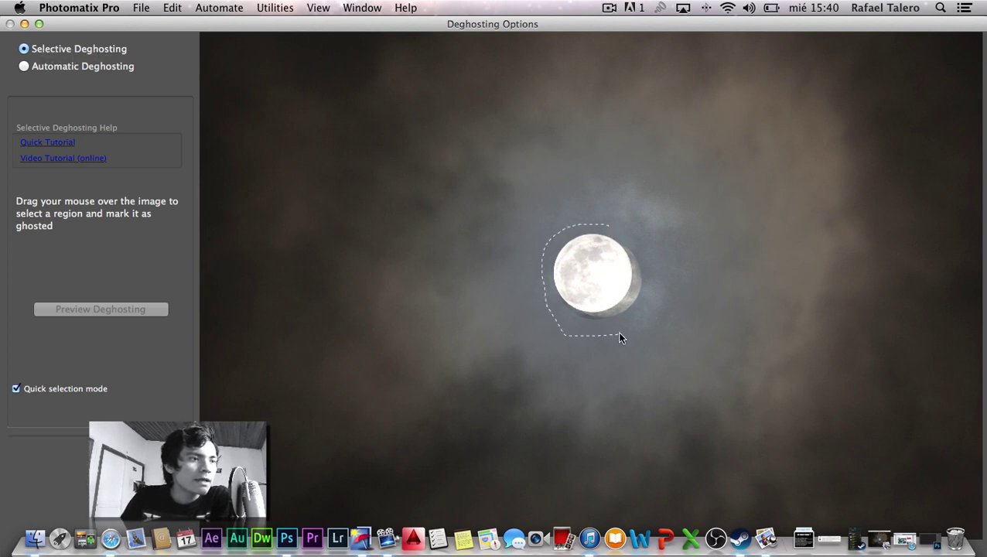
pyautogui.moveTo(597, 225); pyautogui.dragTo(604, 226)
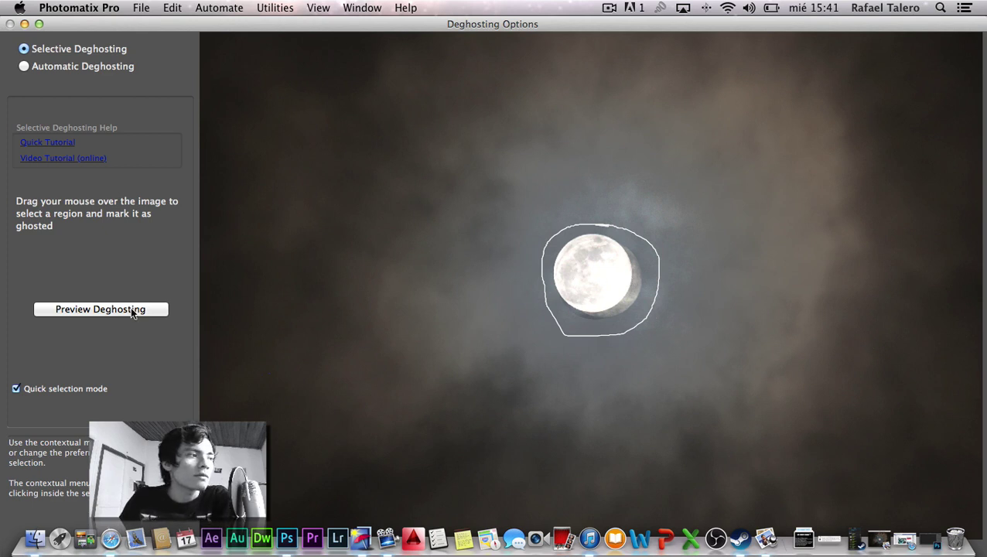
pyautogui.click(80, 309)
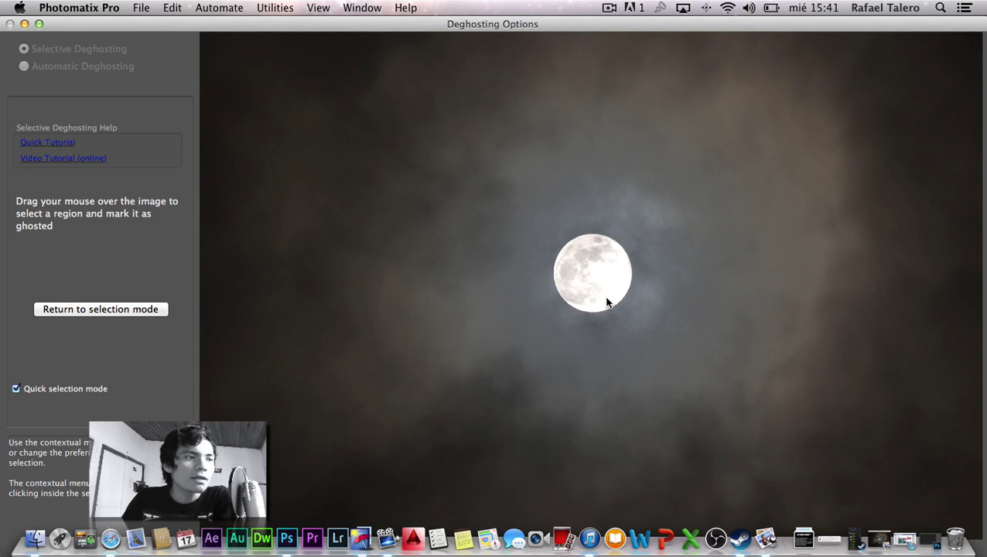
pyautogui.press('Escape')
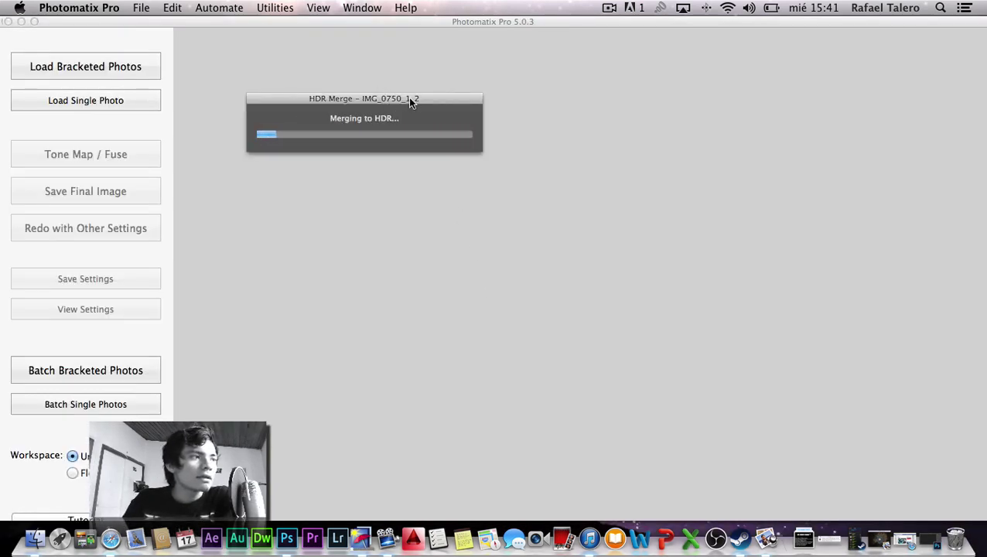
# Step: Compare the Default, Balanced, Photographic and Natural presets on the merged moon, ending on Natural
pyautogui.moveTo(408, 98)
pyautogui.mouseDown()
pyautogui.moveTo(560, 20)
pyautogui.moveTo(555, 35)
pyautogui.mouseUp()
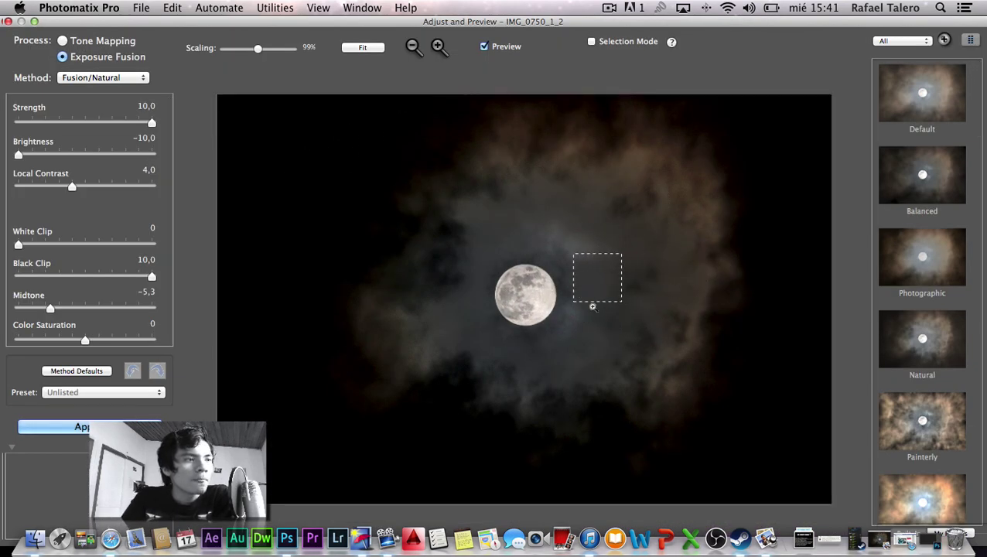
pyautogui.click(924, 94)
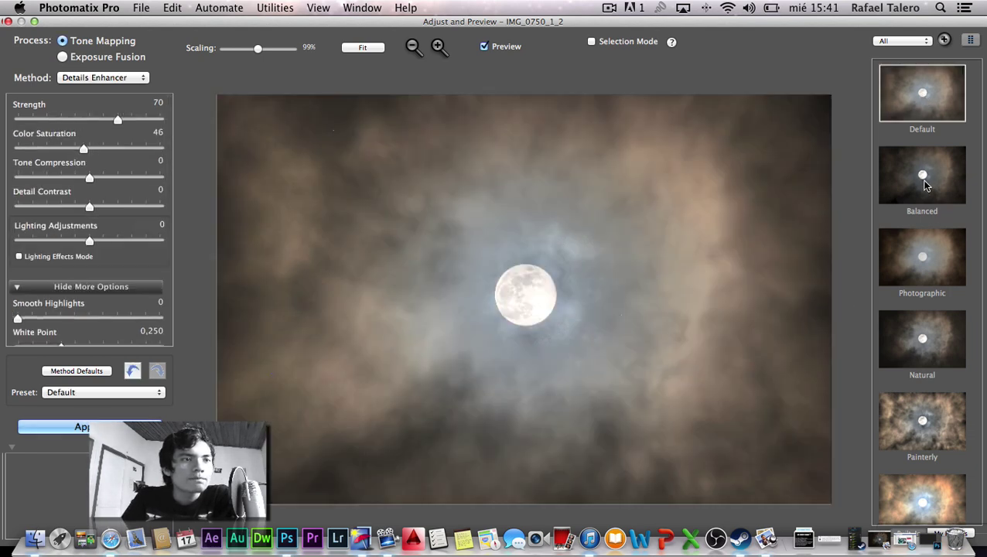
pyautogui.click(926, 184)
pyautogui.click(930, 267)
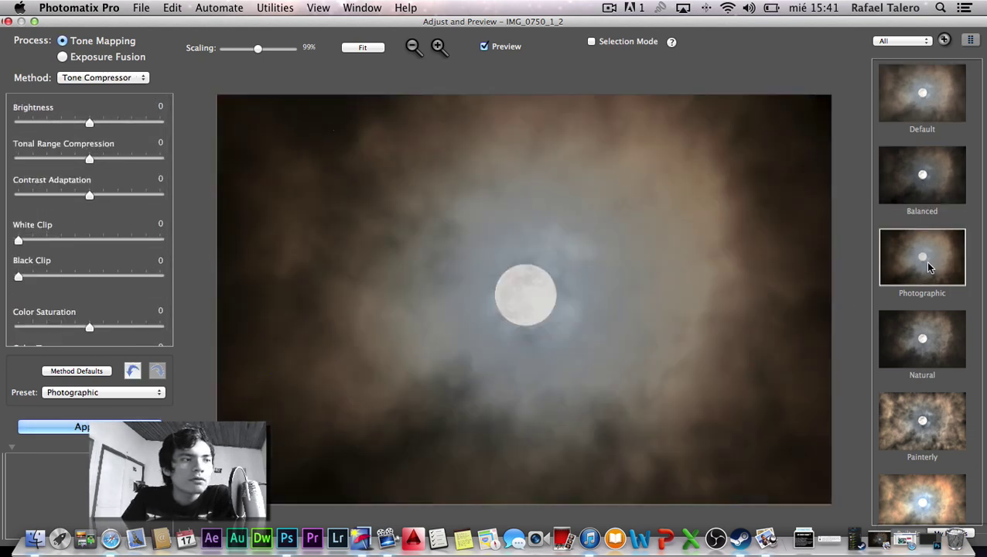
pyautogui.click(936, 334)
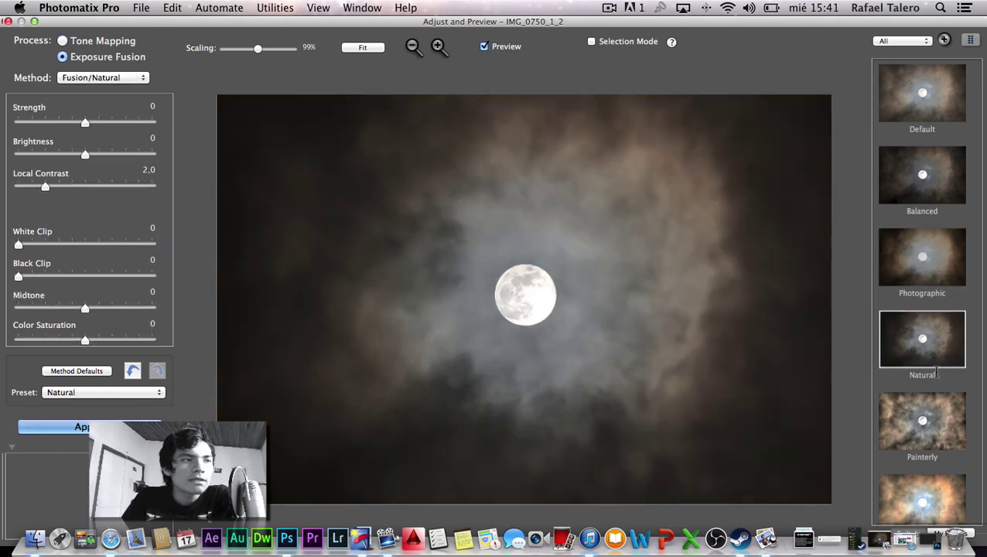
pyautogui.click(915, 91)
pyautogui.click(923, 174)
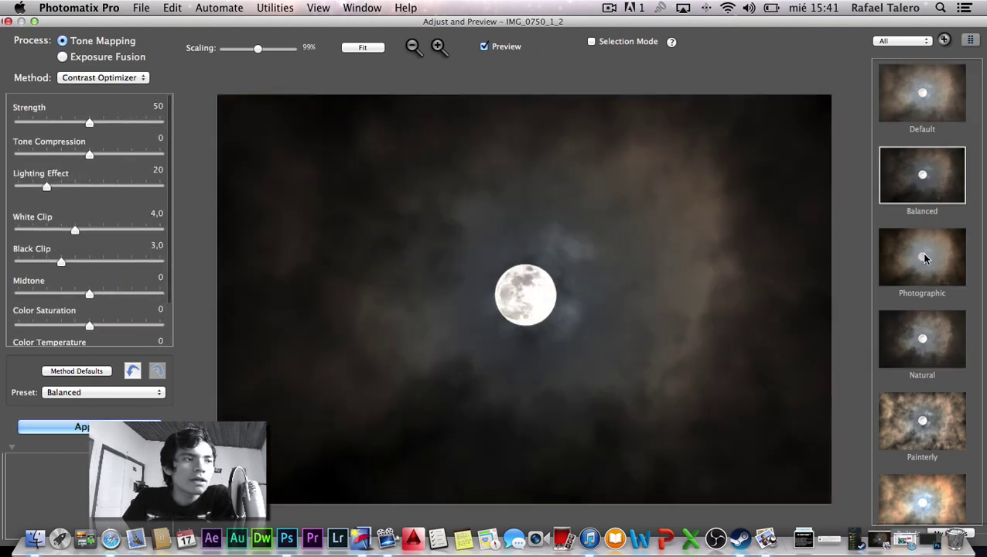
pyautogui.click(926, 260)
pyautogui.click(924, 333)
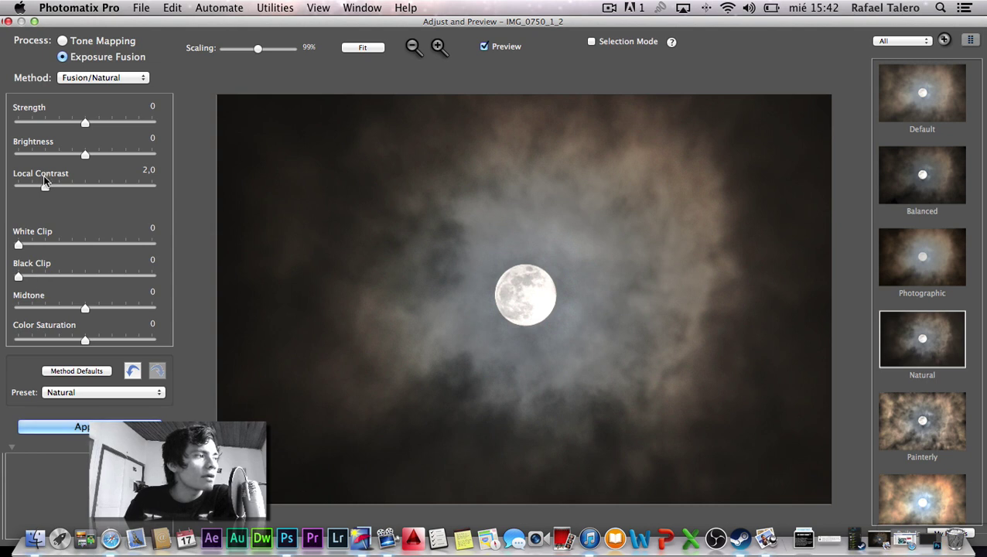
# Step: Set fusion Strength to 10,0 and Brightness to -10,0
pyautogui.moveTo(86, 158); pyautogui.dragTo(21, 158)
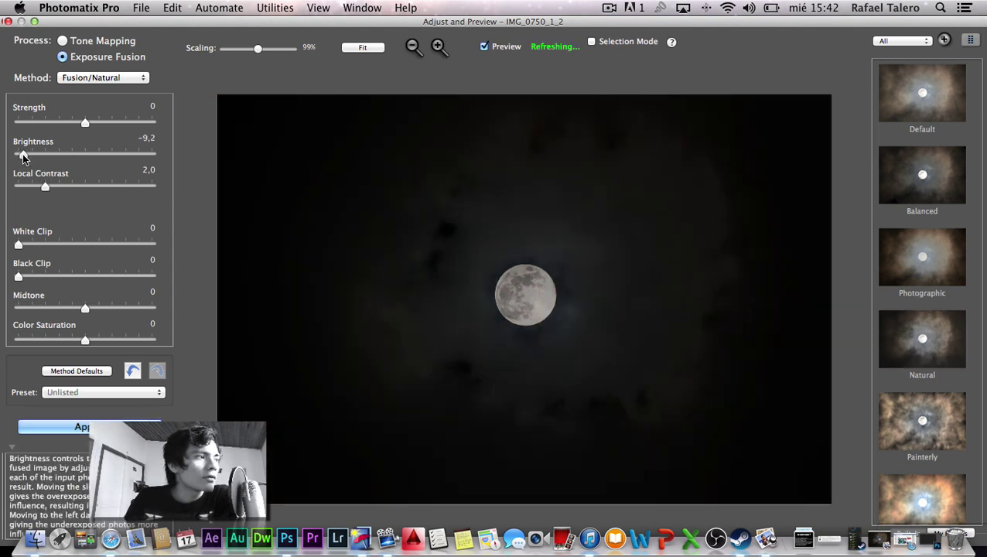
pyautogui.moveTo(21, 158); pyautogui.dragTo(40, 167)
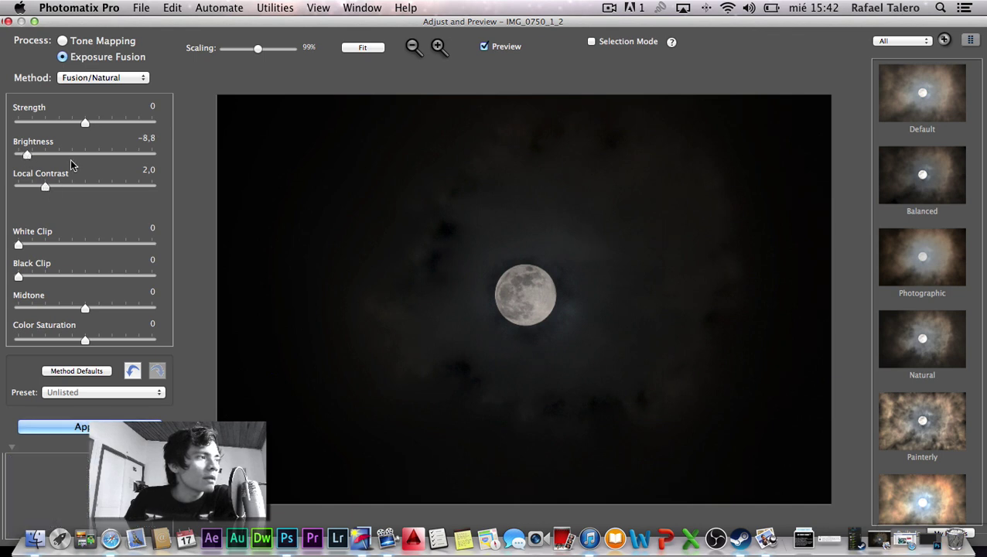
pyautogui.moveTo(85, 123); pyautogui.dragTo(181, 127)
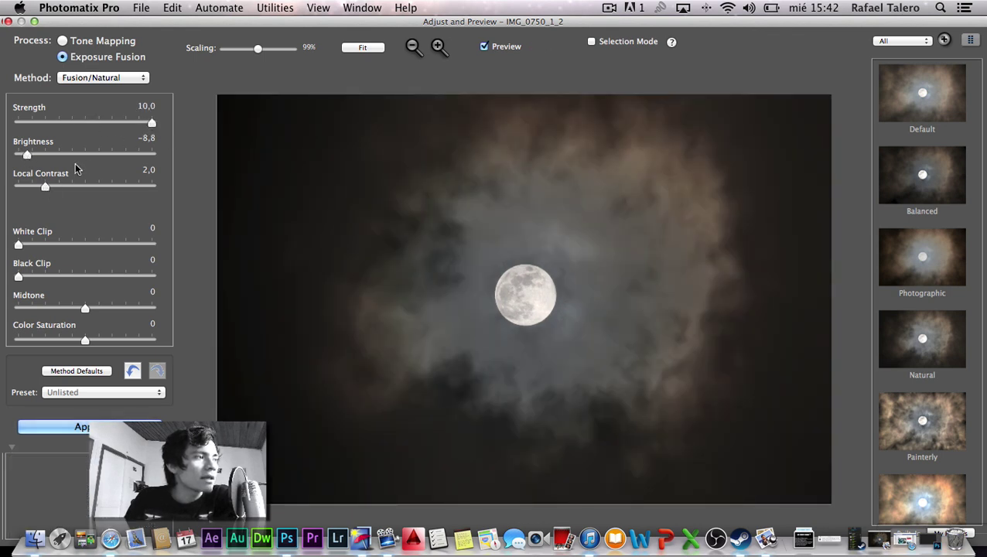
pyautogui.moveTo(29, 157); pyautogui.dragTo(10, 160)
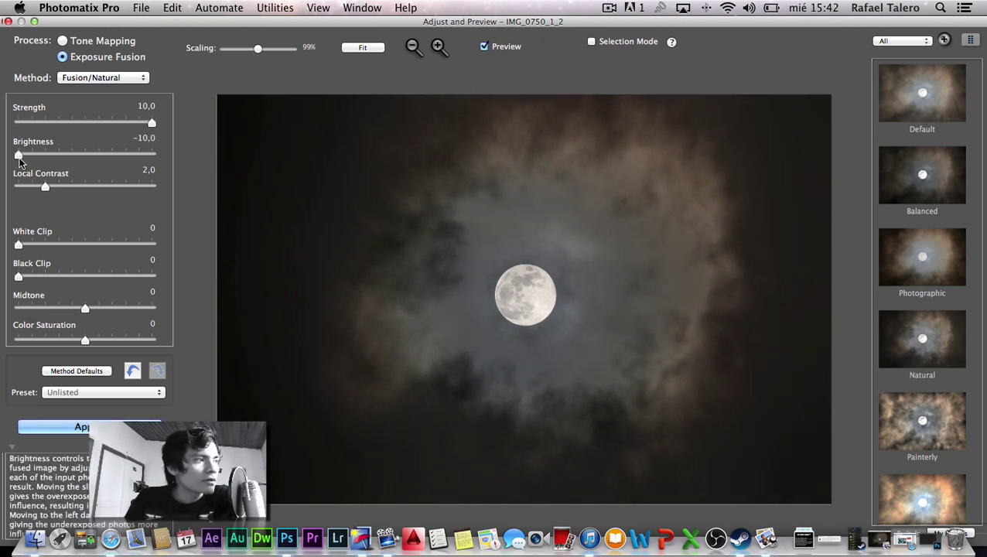
# Step: Raise Local Contrast to 5,9 and Black Clip to 10,0, keeping White Clip at 0
pyautogui.moveTo(47, 188)
pyautogui.mouseDown()
pyautogui.moveTo(128, 191)
pyautogui.moveTo(97, 192)
pyautogui.mouseUp()
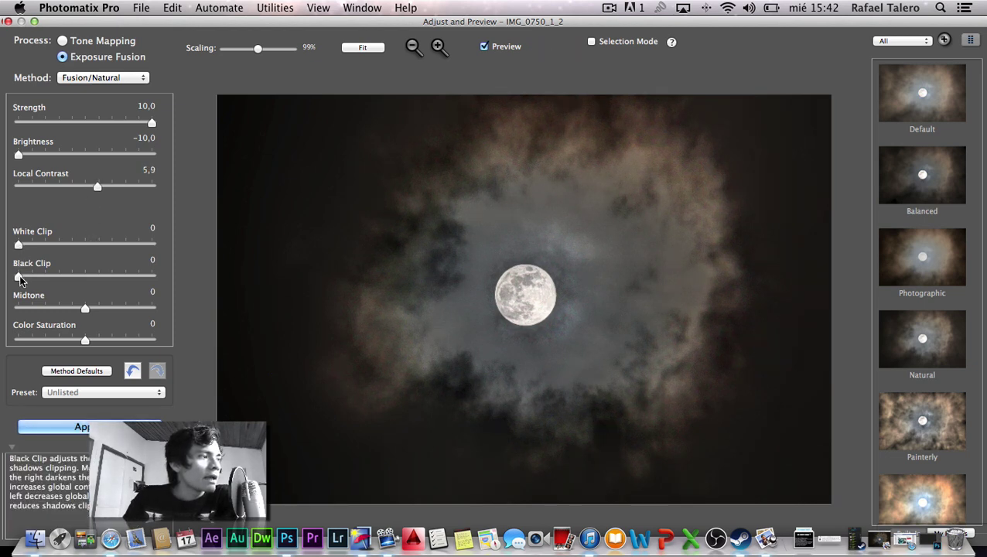
pyautogui.moveTo(19, 277); pyautogui.dragTo(153, 278)
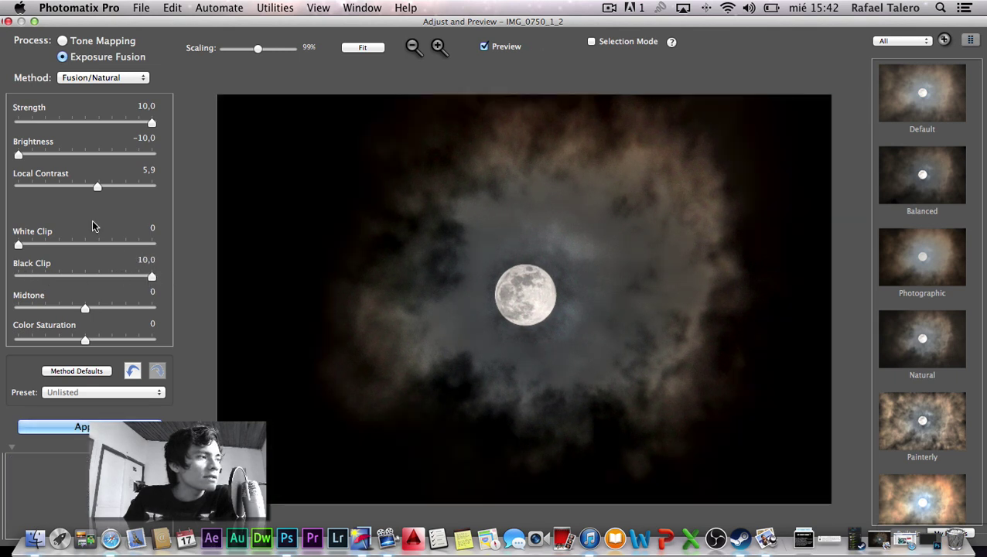
pyautogui.moveTo(19, 245); pyautogui.dragTo(32, 246)
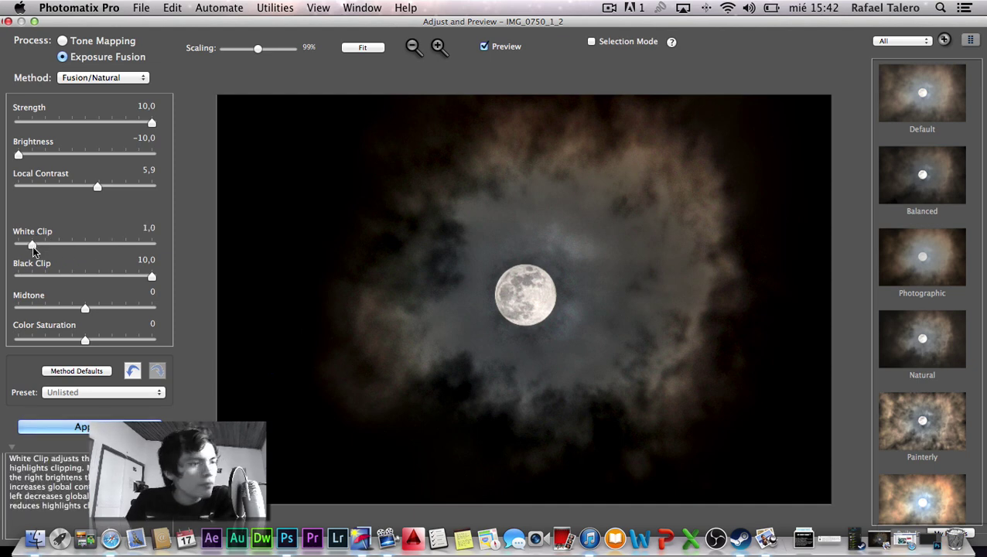
pyautogui.moveTo(31, 245); pyautogui.dragTo(2, 249)
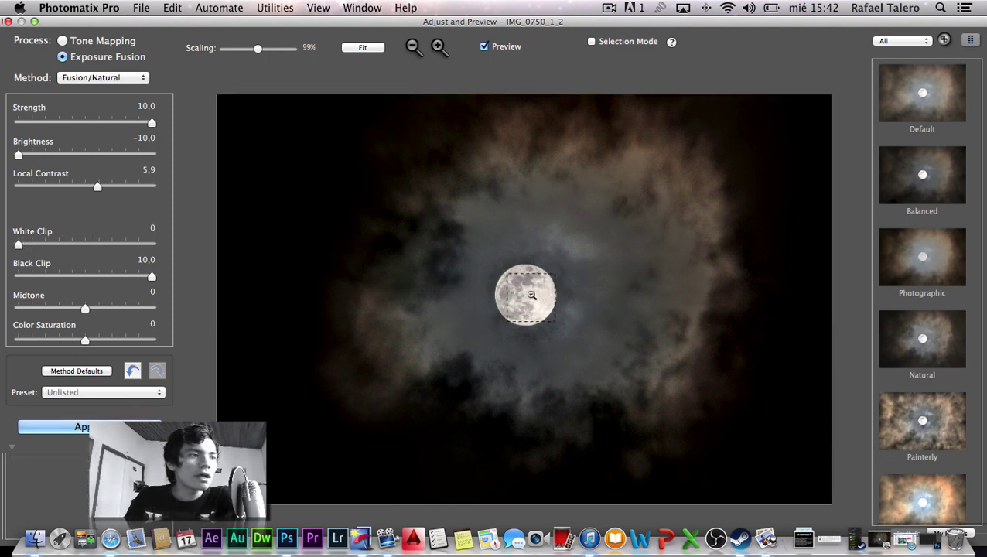
# Step: Inspect the moon and clouds in the Loupe, then apply the fusion to create IMG_0750_1_2_fused
pyautogui.click(534, 294)
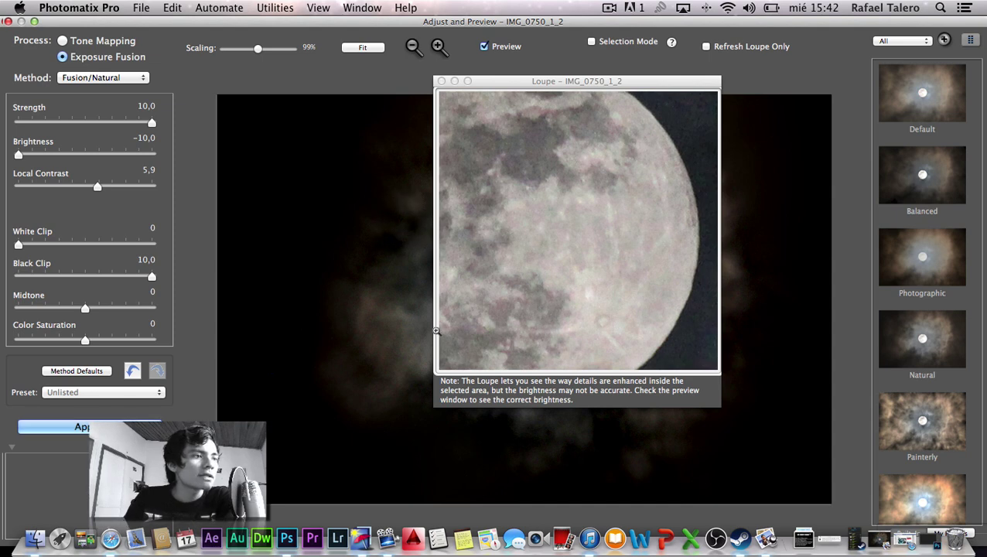
pyautogui.click(396, 319)
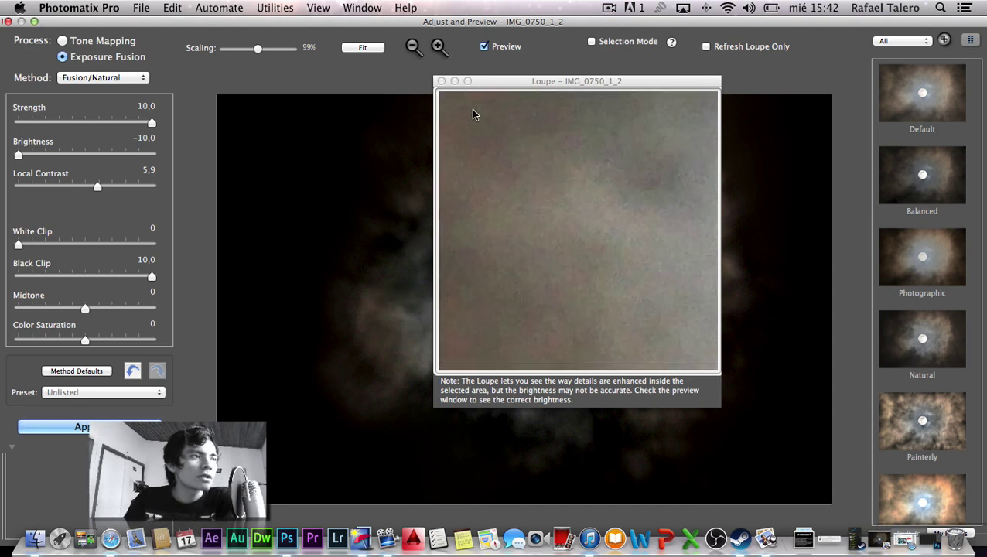
pyautogui.click(441, 82)
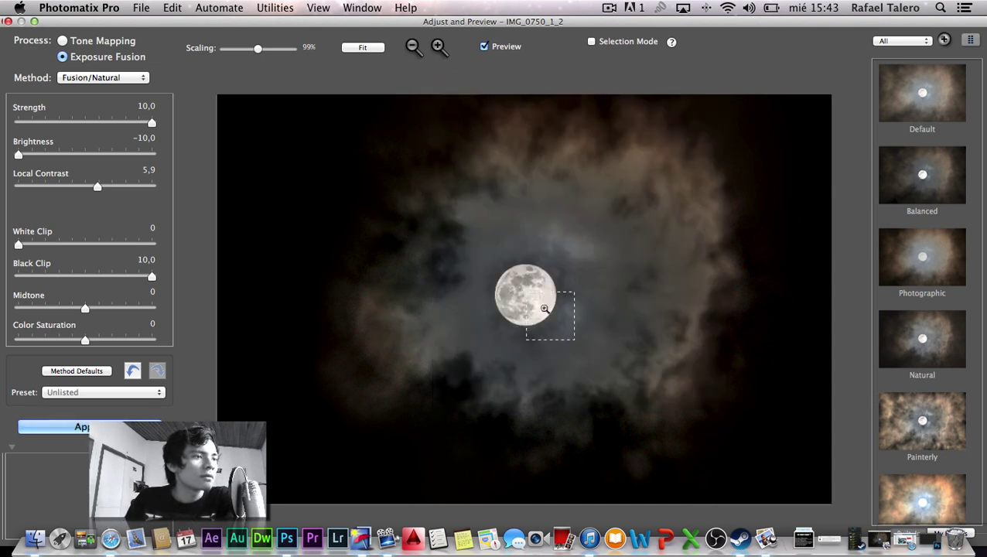
pyautogui.click(531, 293)
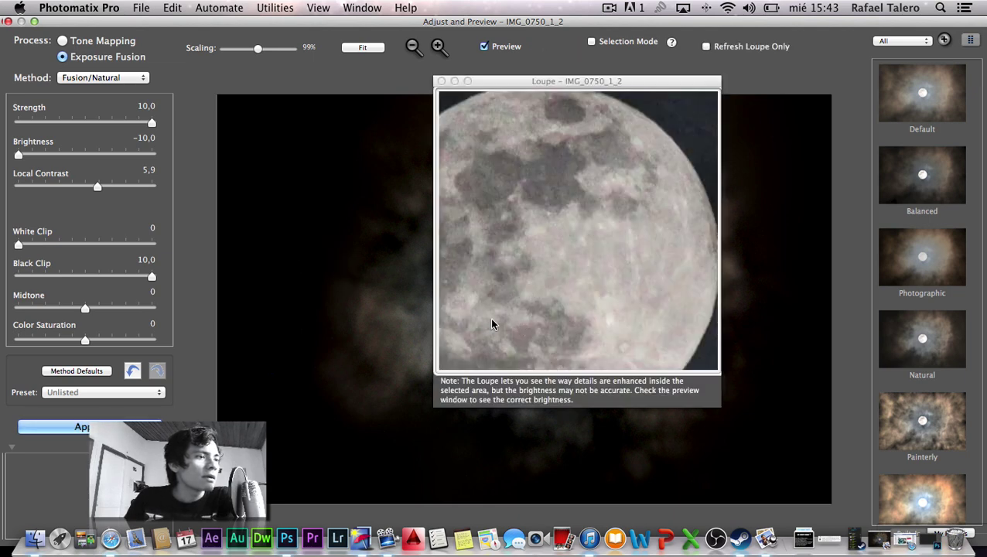
pyautogui.click(441, 82)
pyautogui.click(116, 427)
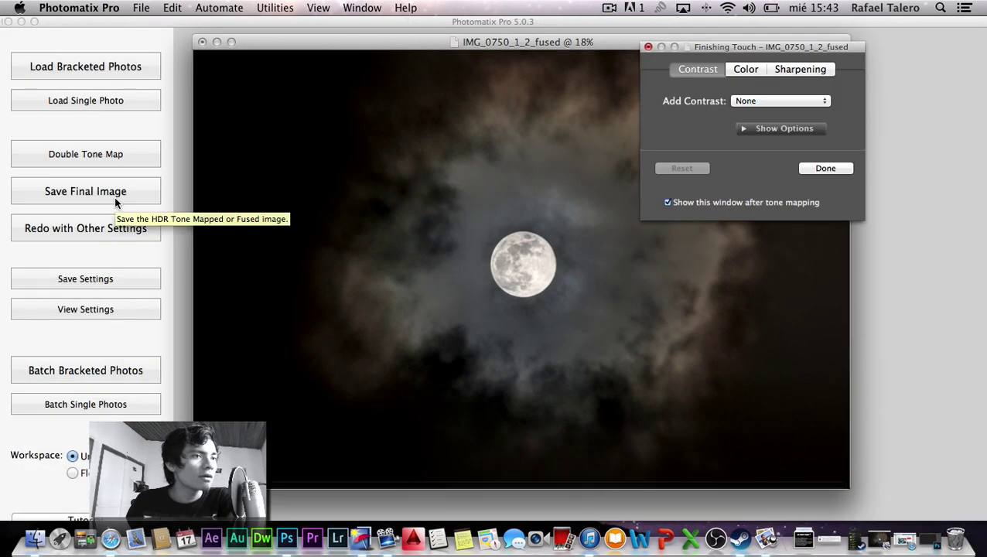
# Step: Save the final image to Escritorio as IMG_0750_1_2_fused.tif in TIFF 16-bit format
pyautogui.click(832, 168)
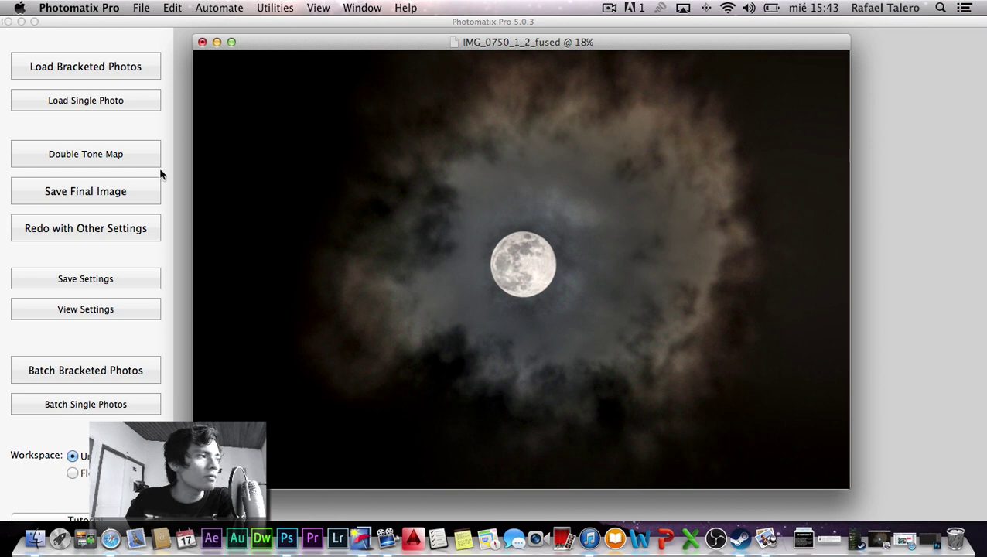
pyautogui.click(98, 193)
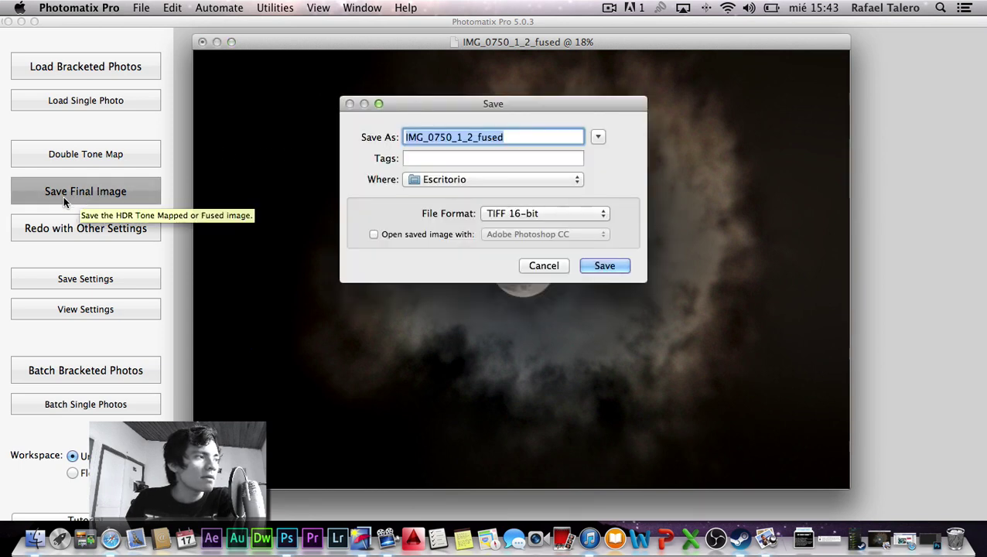
pyautogui.click(541, 214)
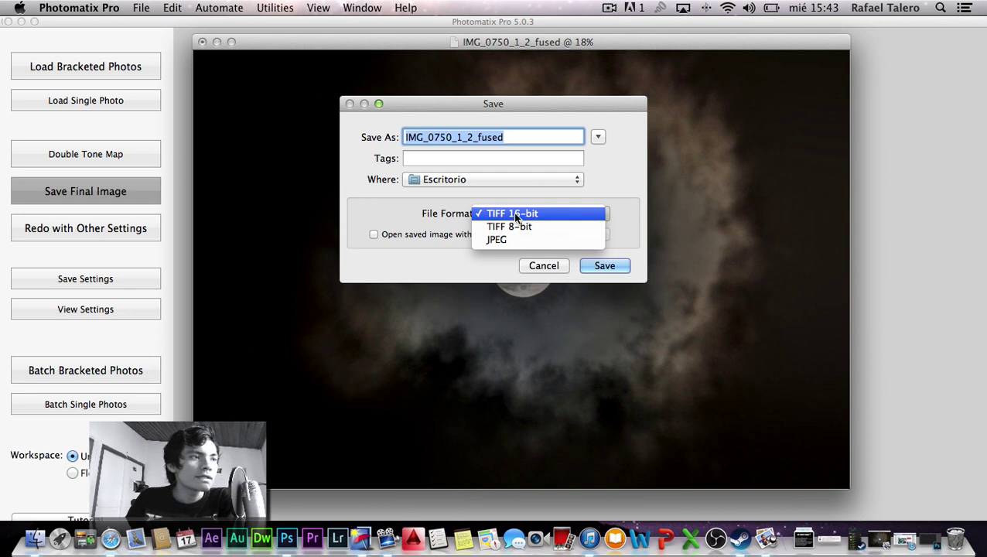
pyautogui.click(516, 215)
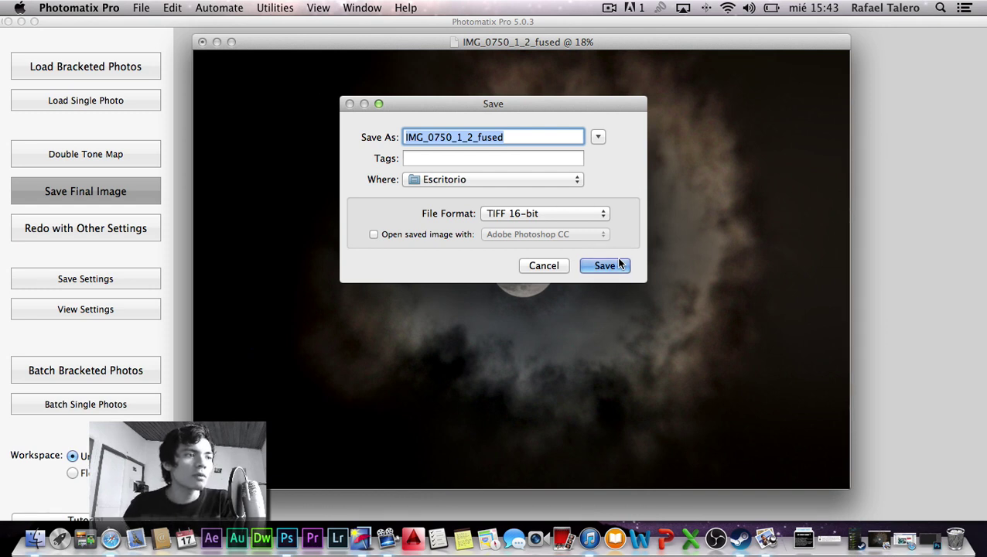
pyautogui.click(587, 209)
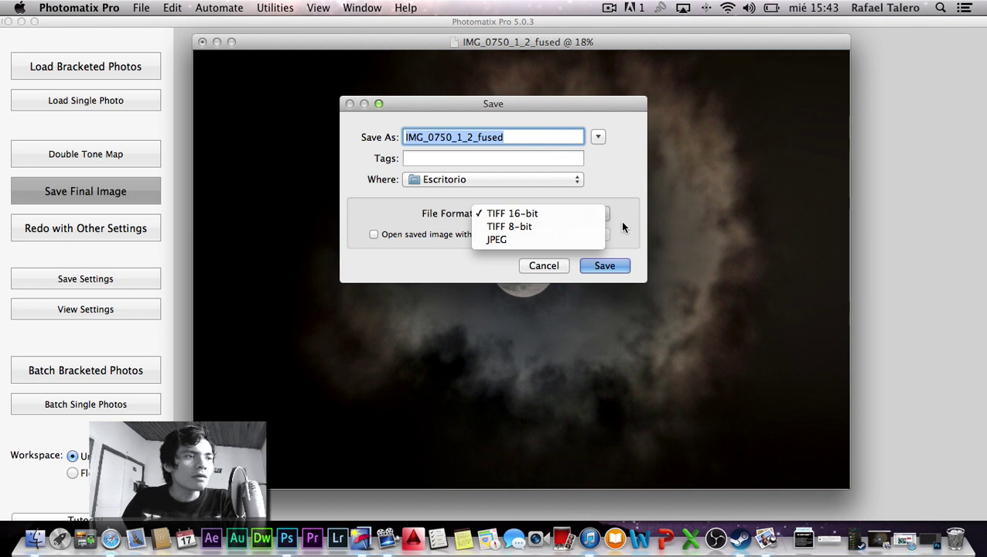
pyautogui.click(624, 224)
pyautogui.click(607, 215)
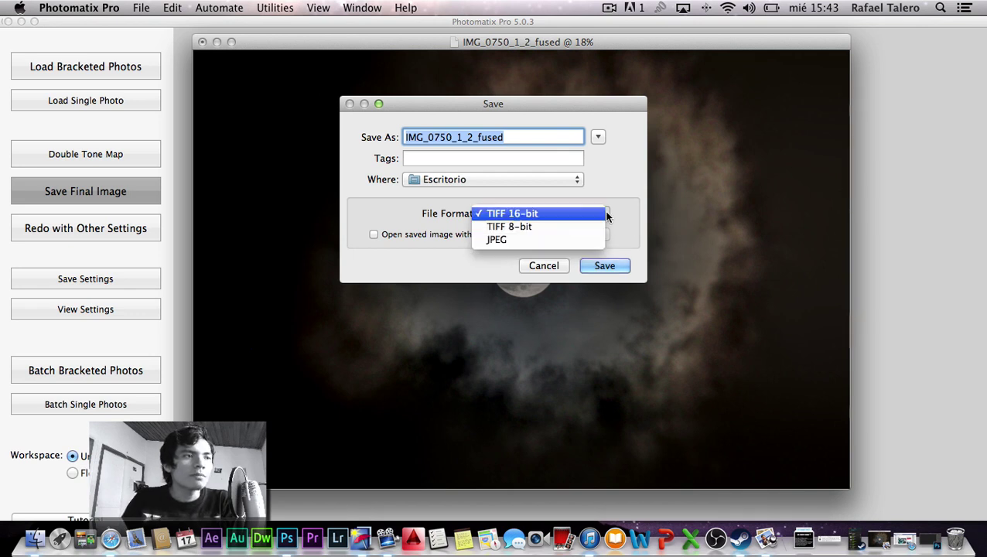
pyautogui.click(619, 200)
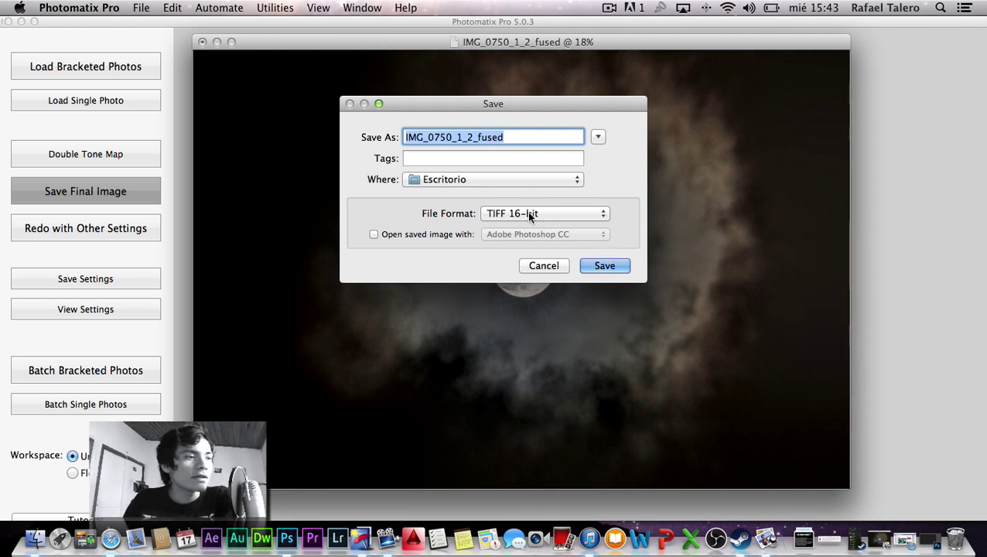
pyautogui.click(606, 266)
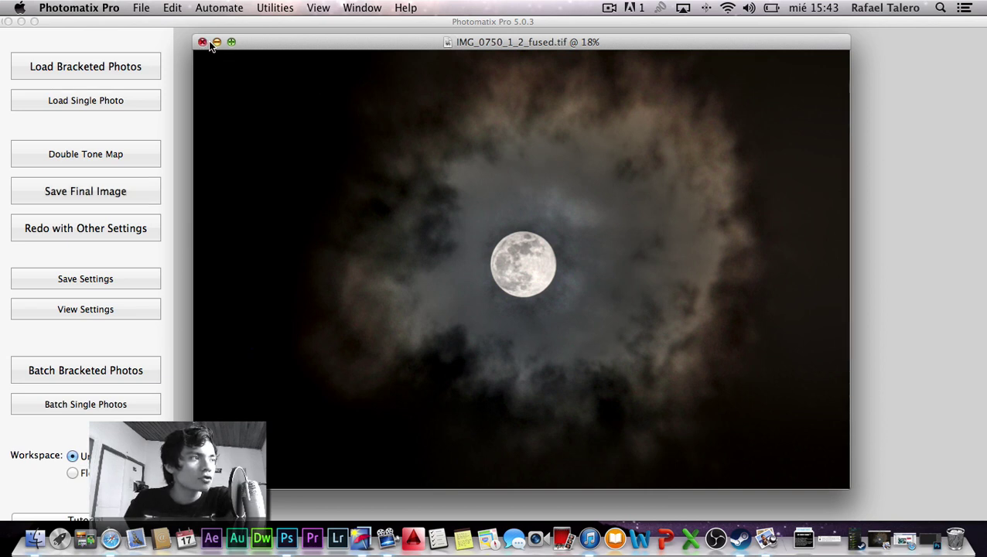
# Step: In Photoshop, open IMG_0750_1_2_fused.tif (104,9 MB) via Archivo > Abrir
pyautogui.click(286, 526)
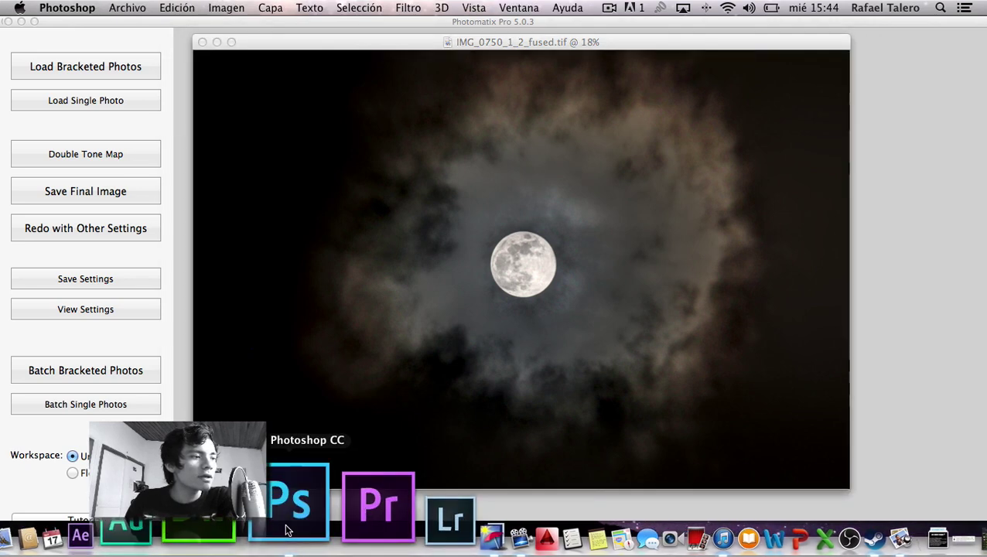
pyautogui.click(141, 7)
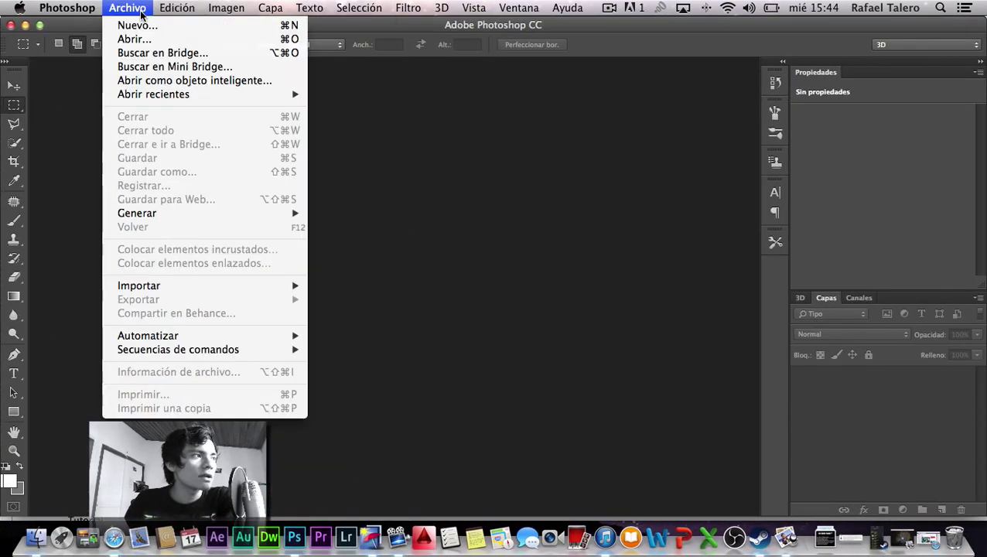
pyautogui.click(136, 39)
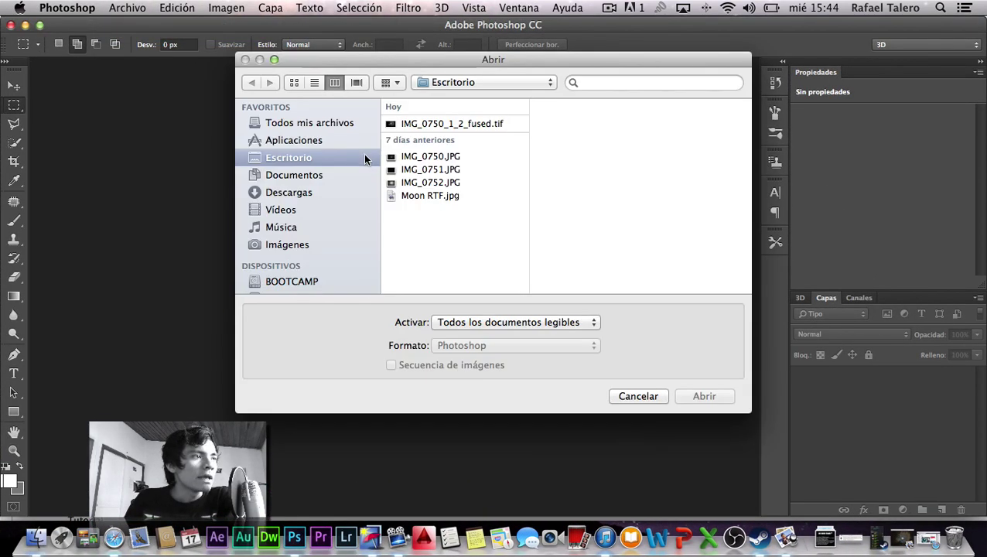
pyautogui.click(452, 125)
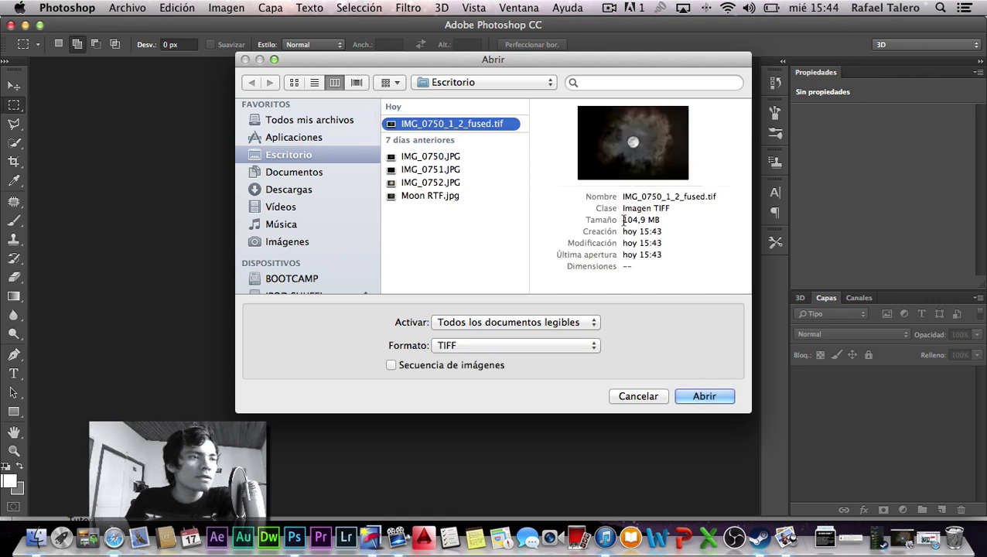
pyautogui.moveTo(623, 220)
pyautogui.mouseDown()
pyautogui.moveTo(644, 221)
pyautogui.moveTo(633, 221)
pyautogui.mouseUp()
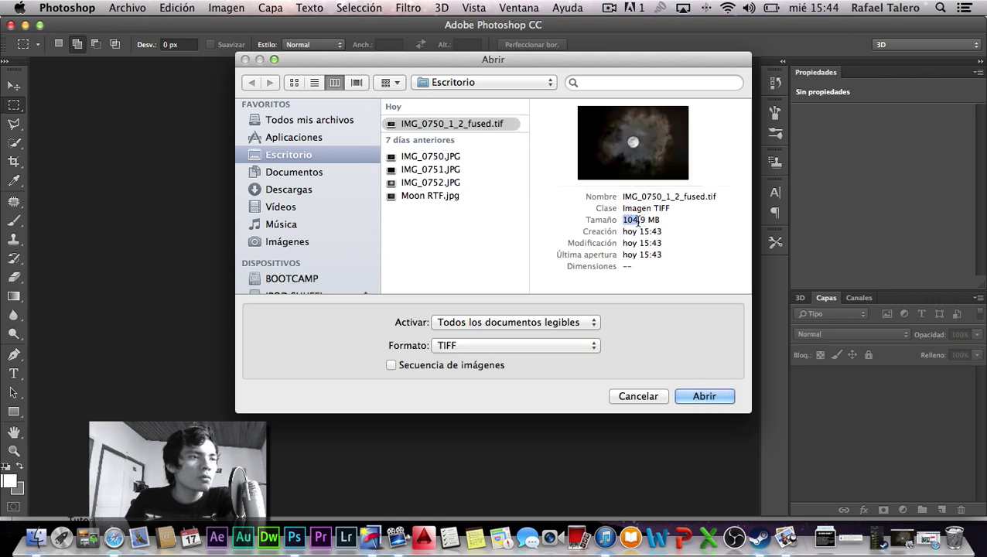
pyautogui.click(706, 399)
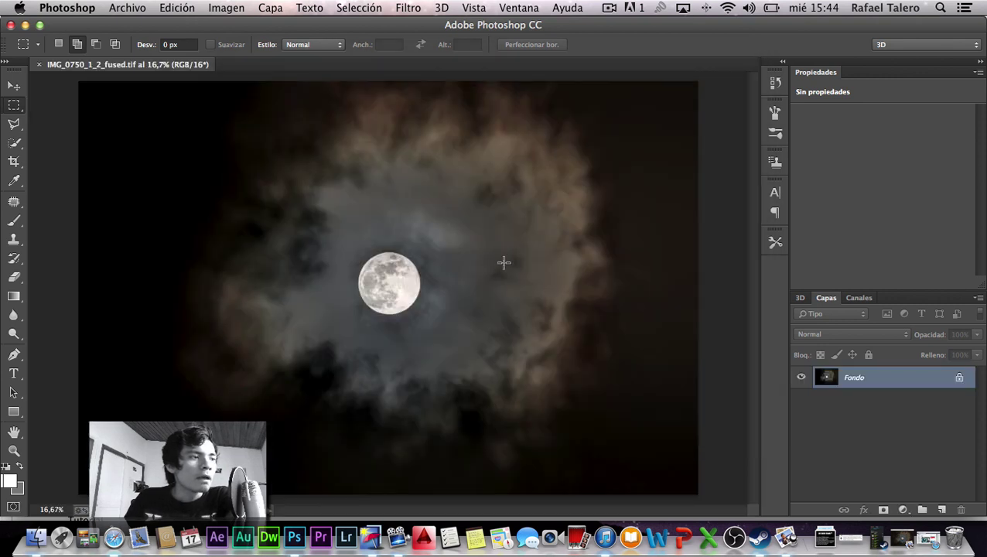
# Step: Unlock the Fondo layer into Capa 0 and duplicate it as Capa 0 copia
pyautogui.click(960, 380)
pyautogui.rightClick(937, 379)
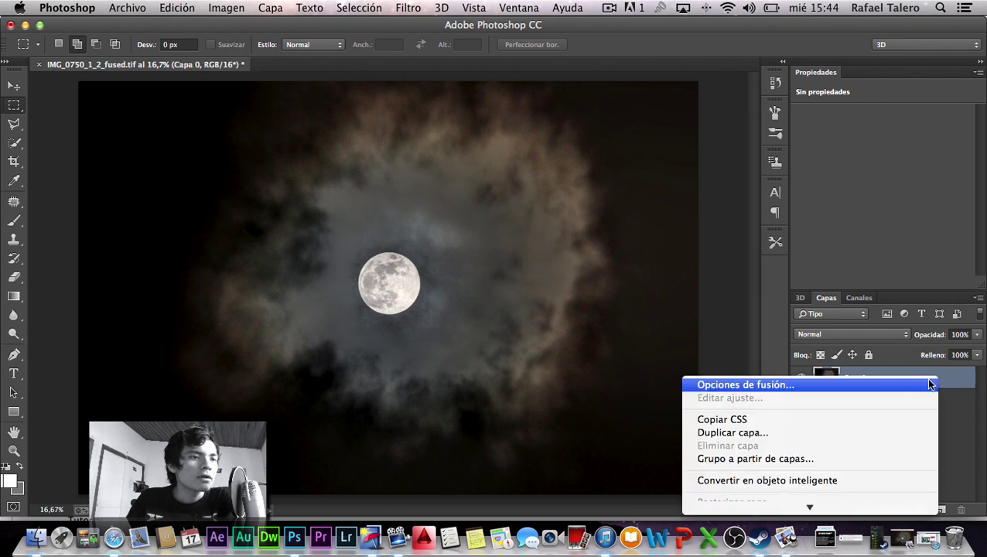
pyautogui.click(757, 436)
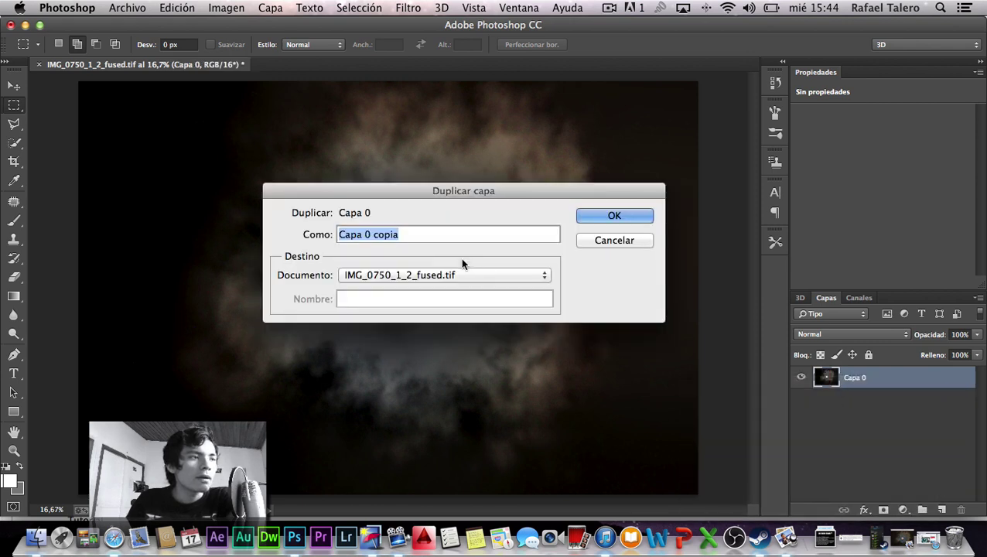
pyautogui.click(597, 214)
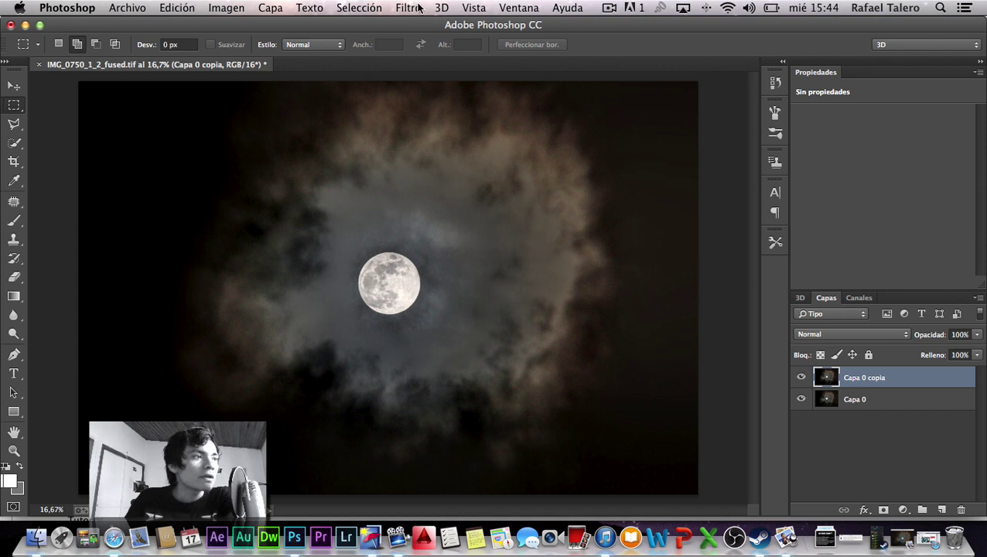
# Step: Run Topaz Adjust 5 on the copied layer and browse to its HDR Collection
pyautogui.click(408, 8)
pyautogui.moveTo(431, 374)
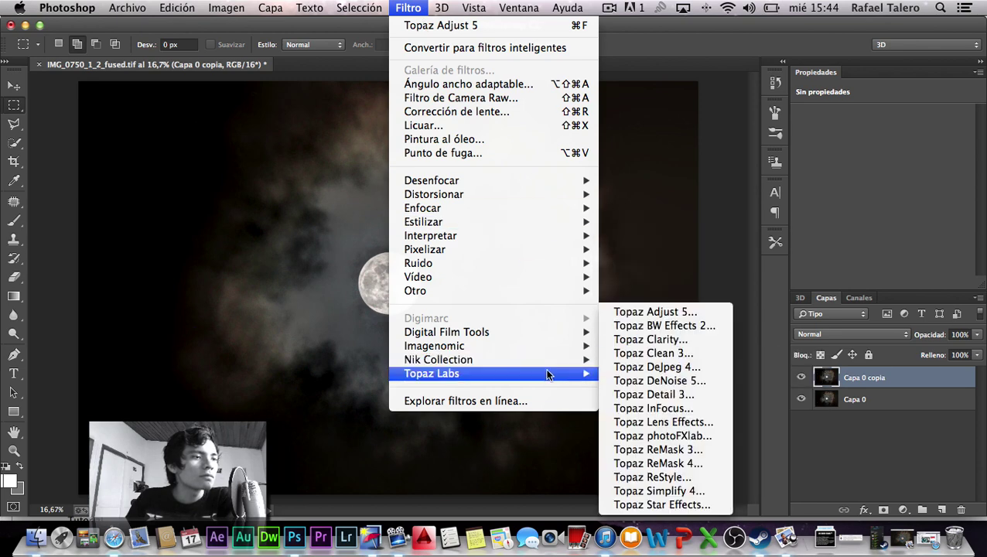
pyautogui.click(657, 312)
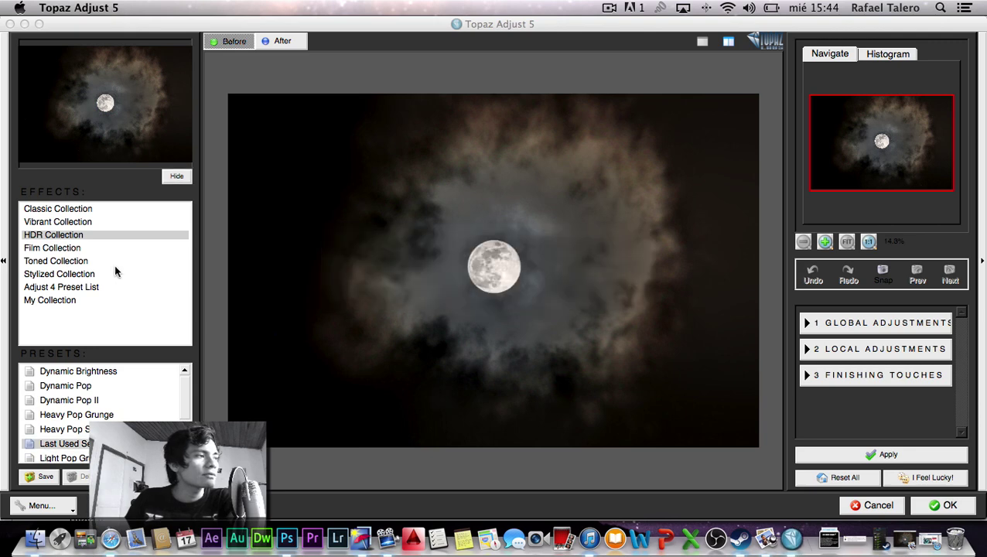
pyautogui.click(67, 225)
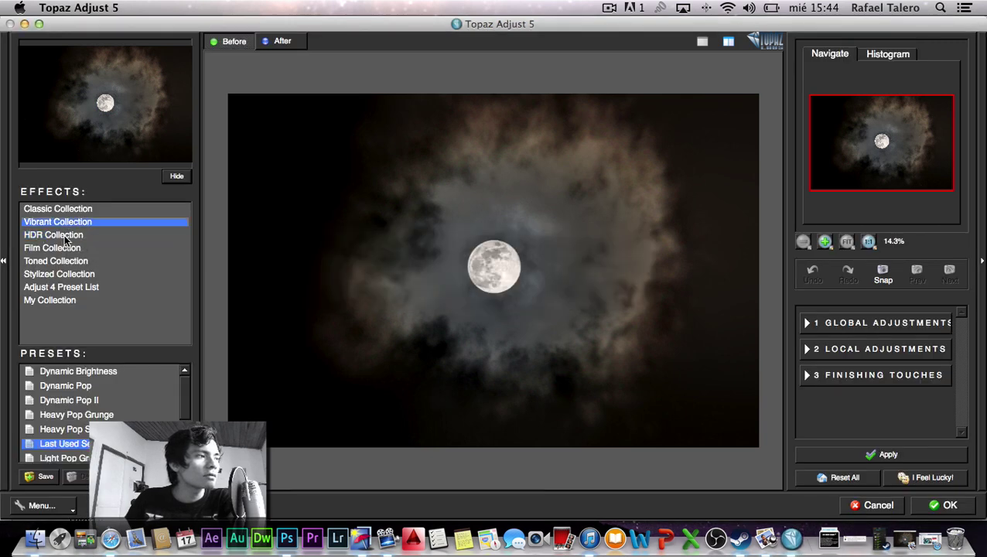
pyautogui.click(62, 236)
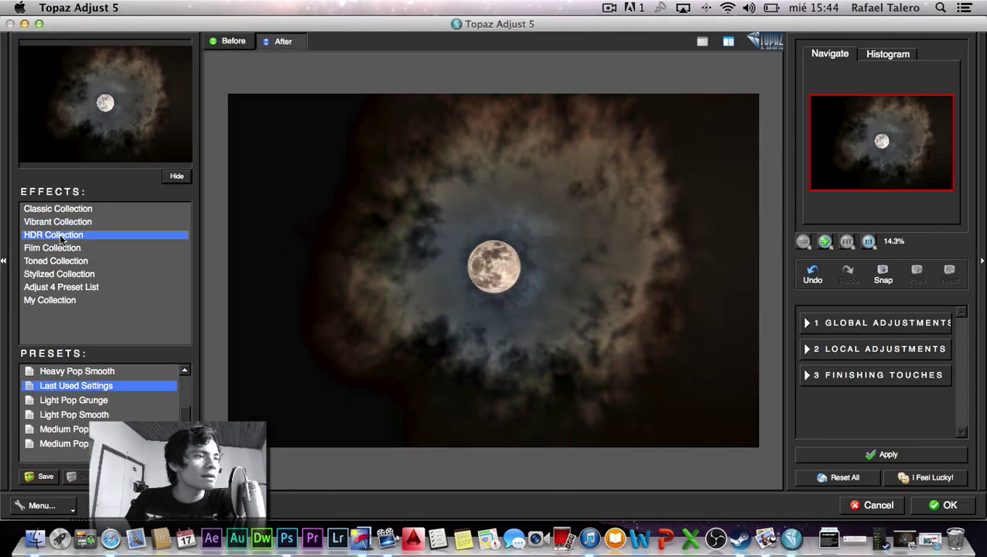
pyautogui.scroll(2, 103, 389)
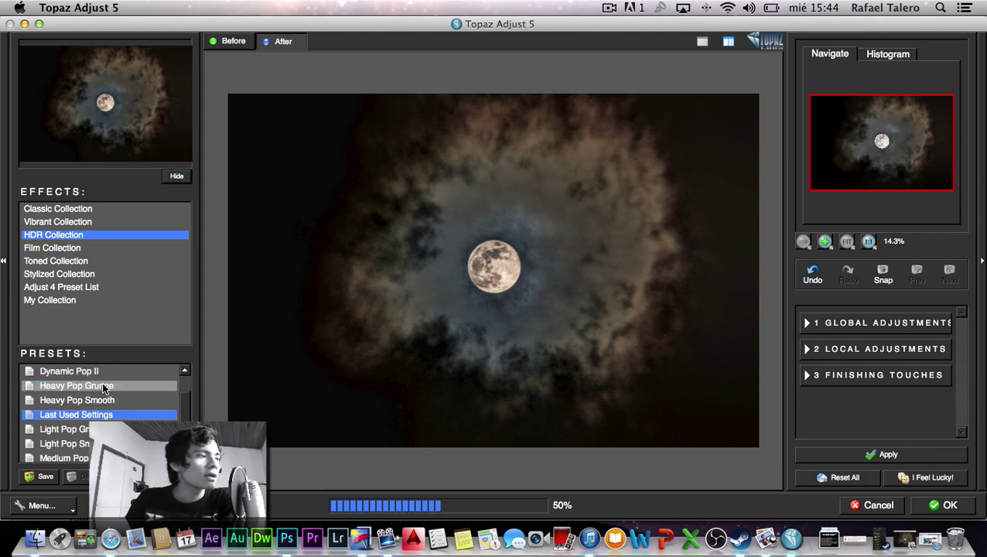
pyautogui.scroll(2, 103, 389)
# Step: Preview presets from Dynamic Brightness onward and apply Heavy Pop Grunge to the image
pyautogui.click(106, 371)
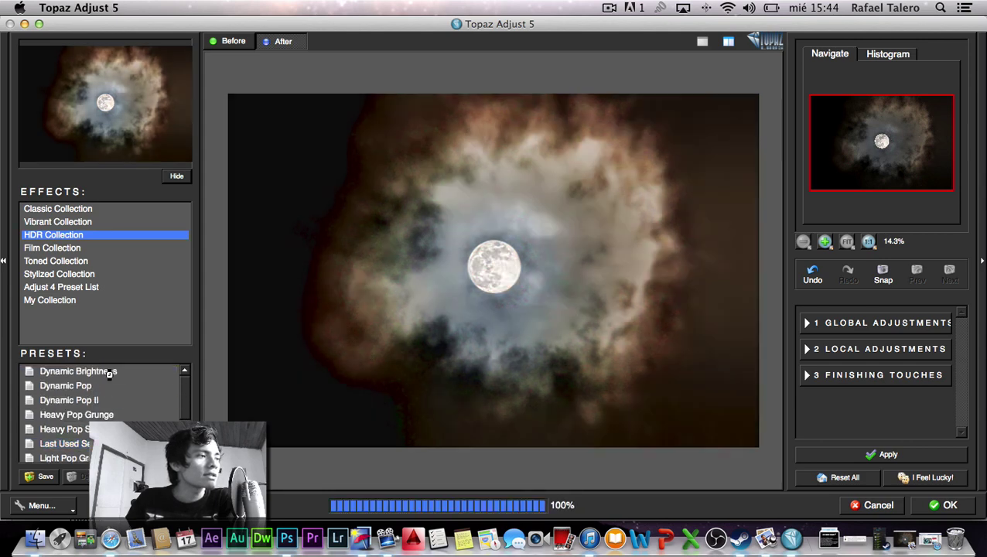
pyautogui.press('Down')
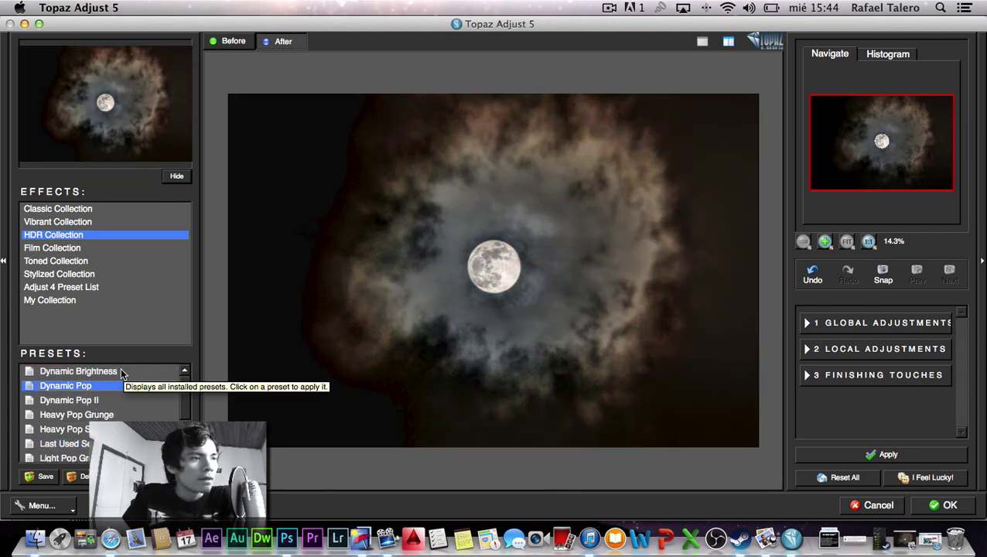
pyautogui.press('Down')
pyautogui.press('Down')
pyautogui.press('Down')
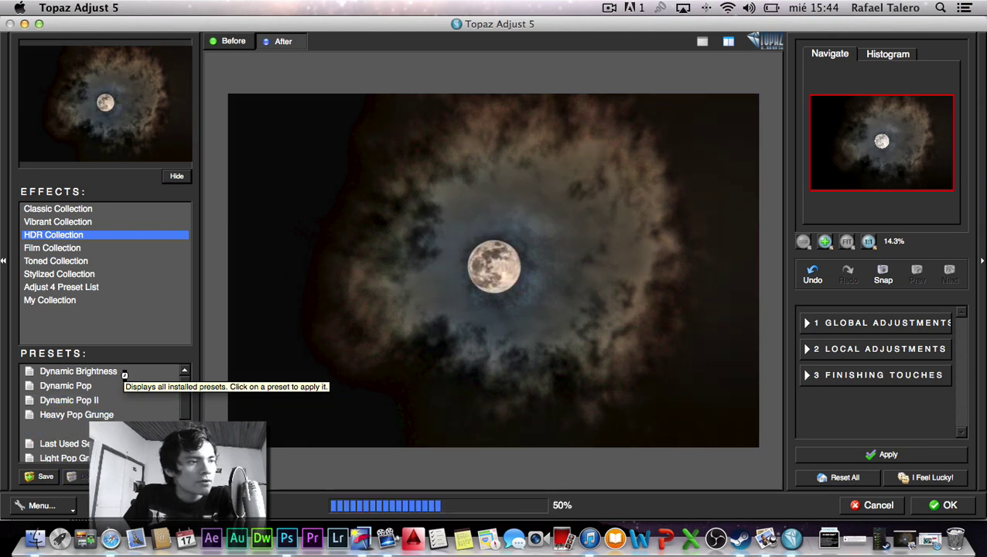
pyautogui.press('Down')
pyautogui.press('Down')
pyautogui.press('Down')
pyautogui.press('Down')
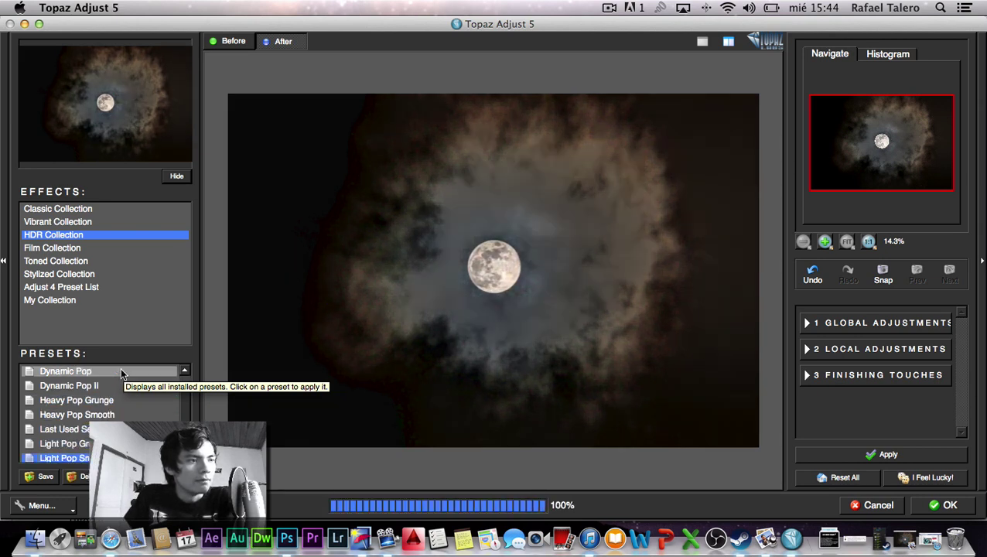
pyautogui.press('Down')
pyautogui.press('Up')
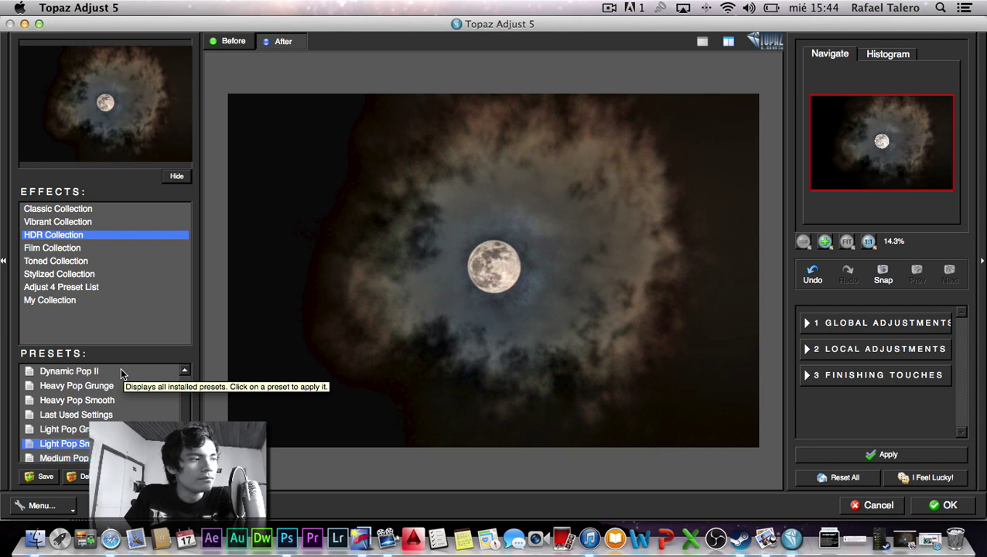
pyautogui.press('Up')
pyautogui.press('Up')
pyautogui.press('Up')
pyautogui.press('Up')
pyautogui.press('Up')
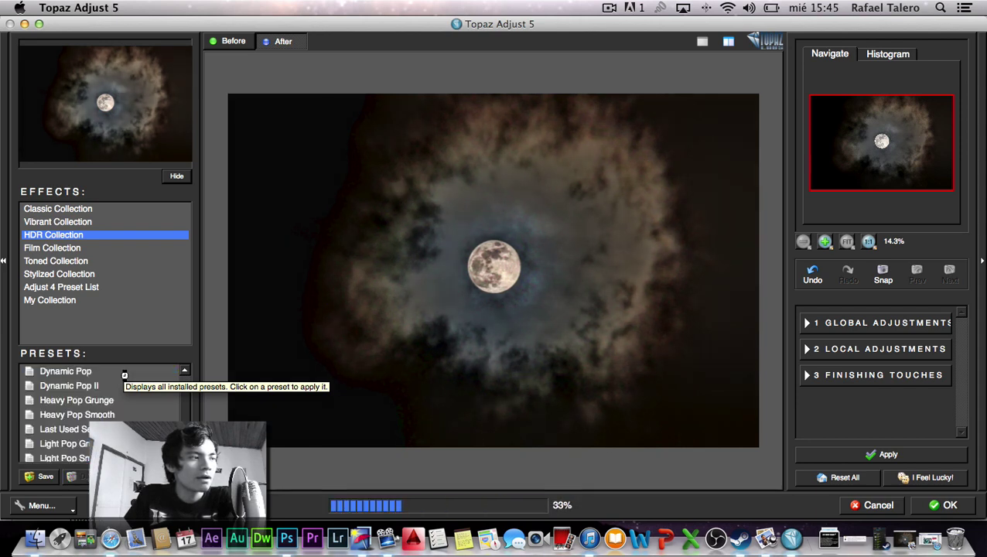
pyautogui.press('Up')
pyautogui.press('Up')
pyautogui.press('Up')
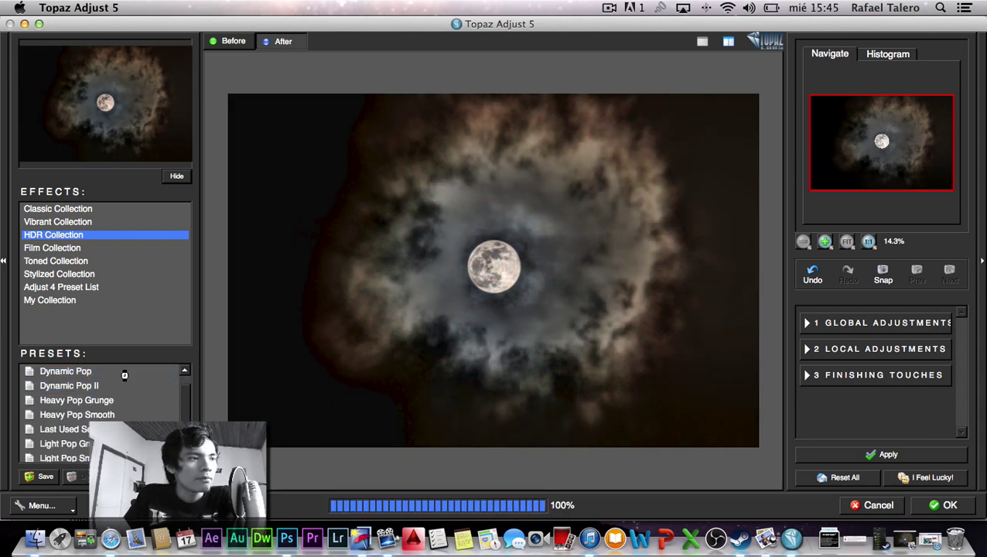
pyautogui.press('Down')
pyautogui.press('Down')
pyautogui.press('Down')
pyautogui.press('Down')
pyautogui.press('Up')
pyautogui.press('Down')
pyautogui.press('Up')
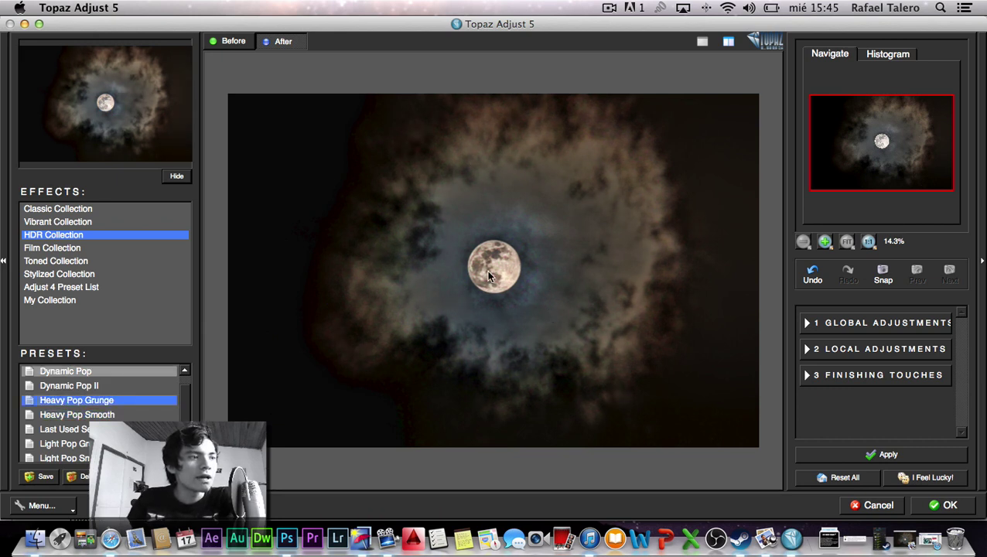
pyautogui.click(949, 505)
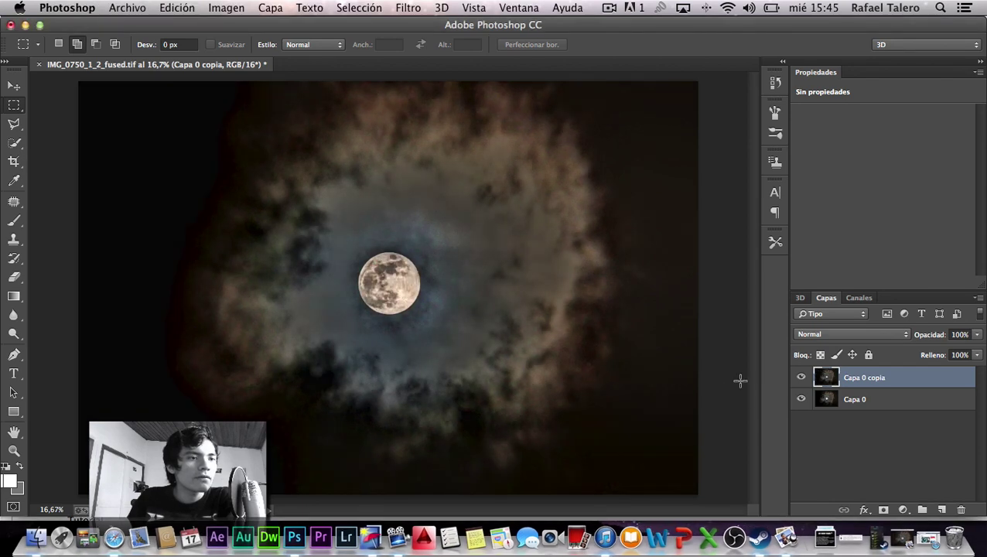
# Step: Apply Imagenomic Noiseware's Default preset (70% luminance, 80% colour) to the Capa 0 copia layer
pyautogui.click(407, 7)
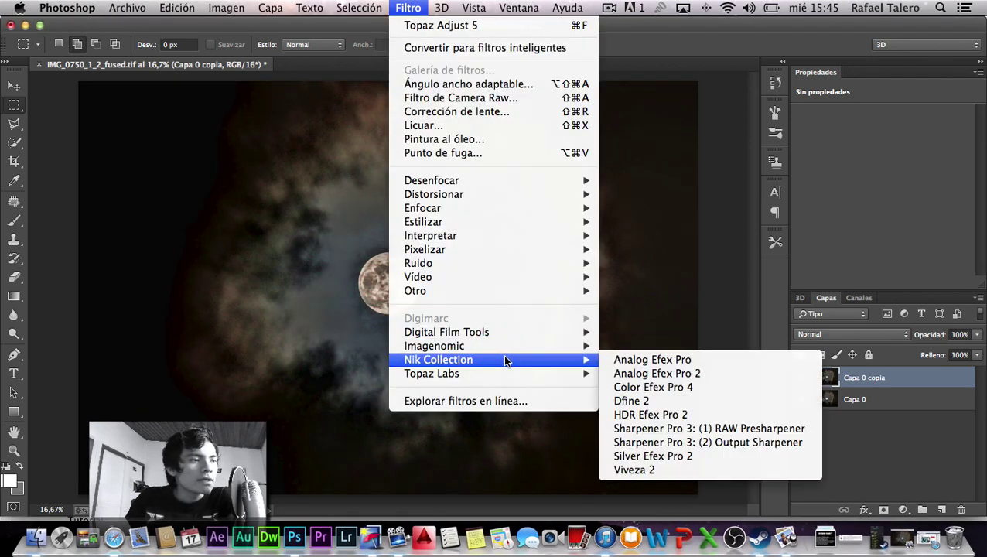
pyautogui.moveTo(434, 345)
pyautogui.click(634, 346)
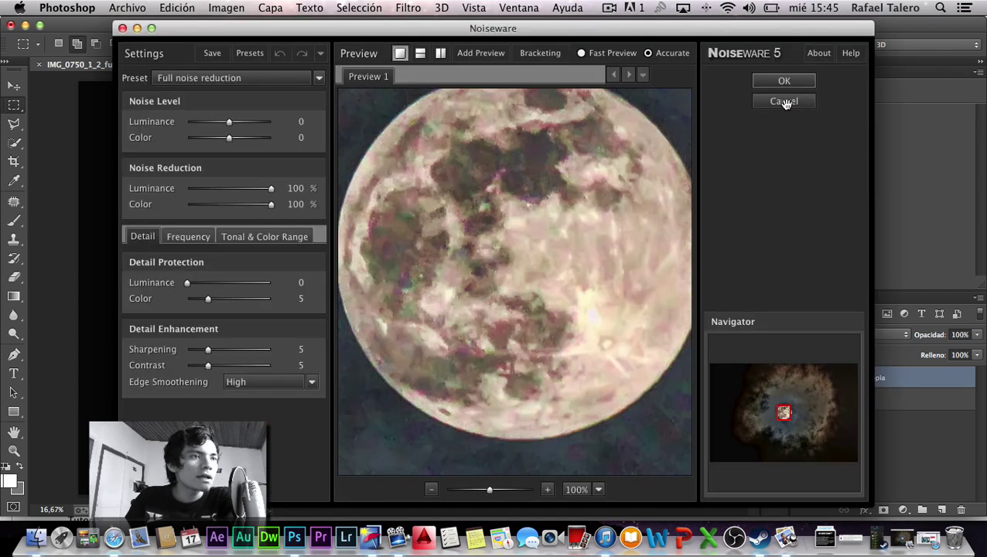
pyautogui.click(266, 80)
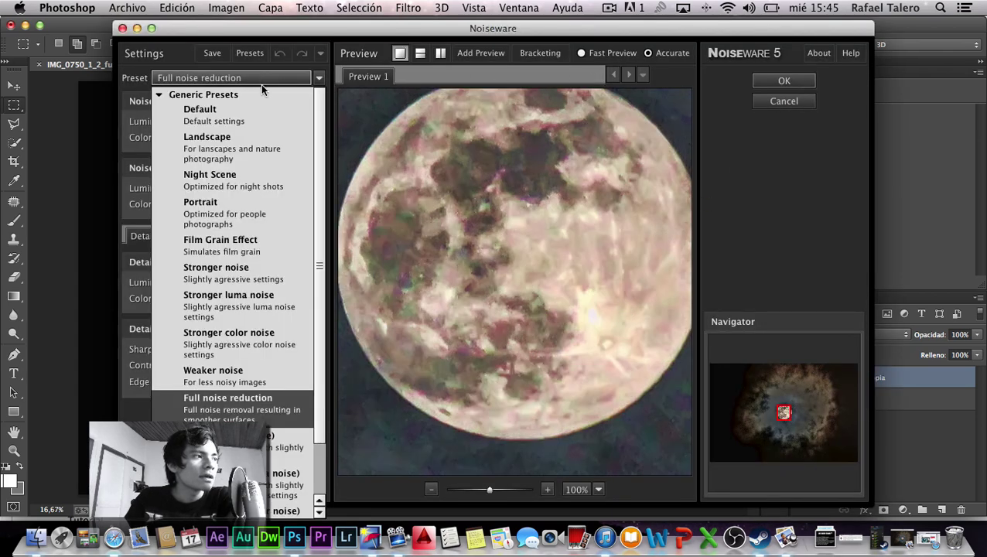
pyautogui.click(243, 117)
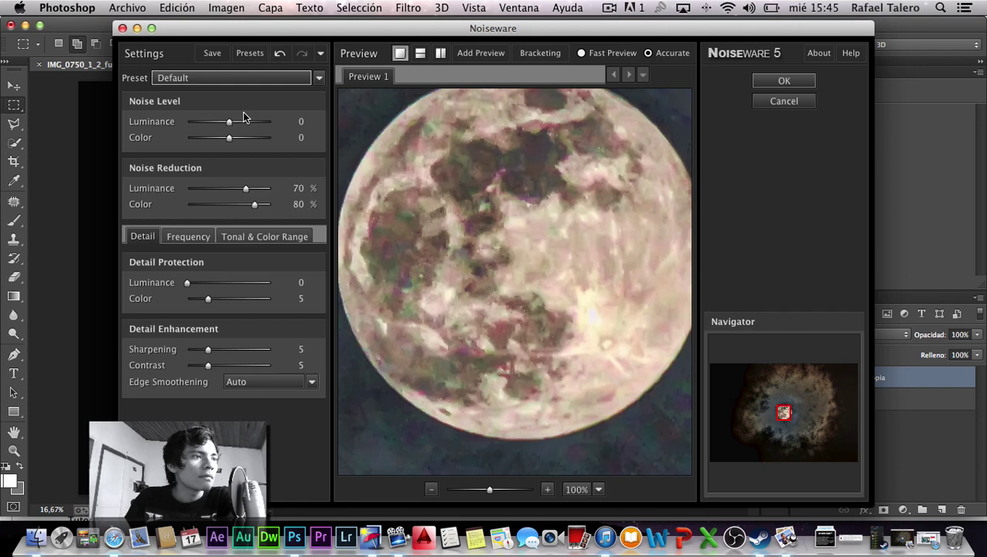
pyautogui.click(784, 81)
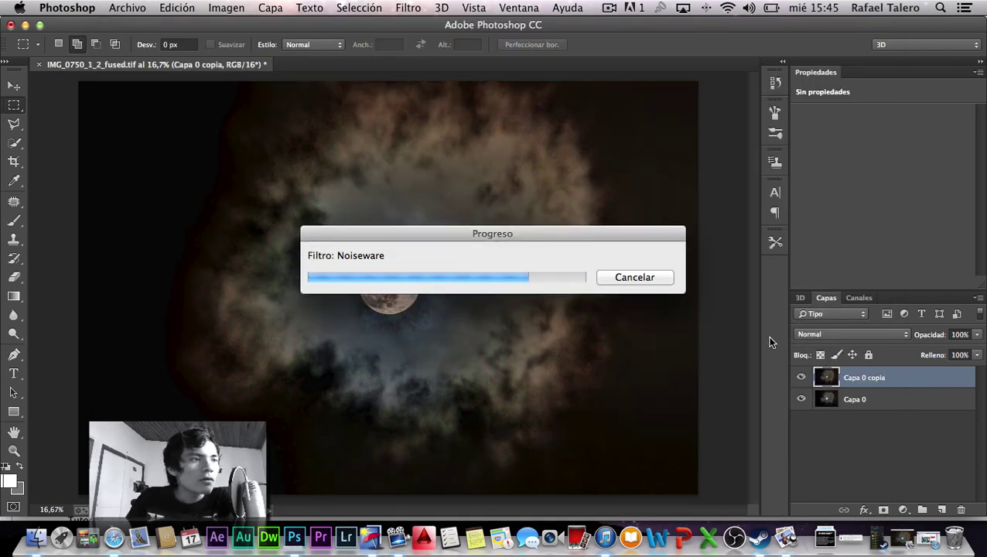
pyautogui.click(775, 82)
pyautogui.click(678, 114)
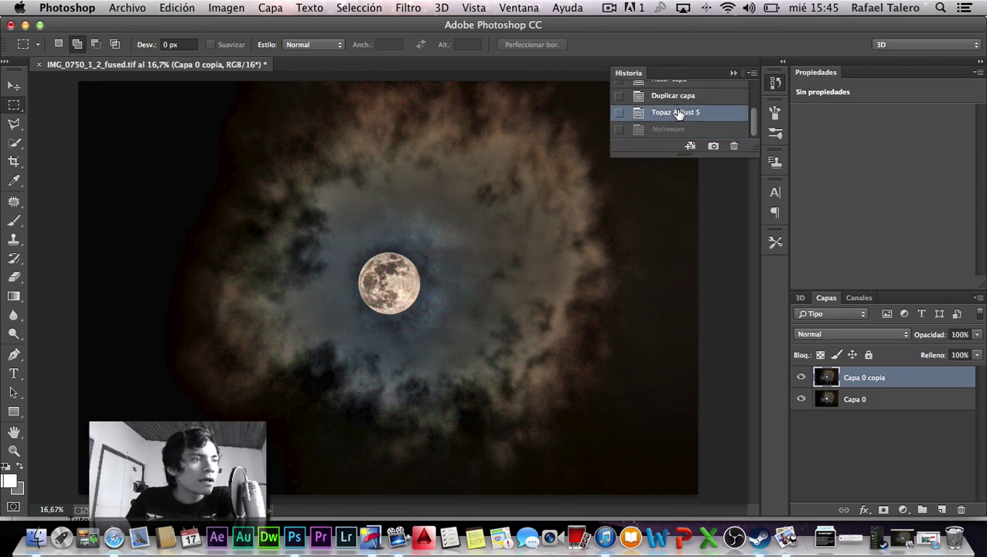
pyautogui.click(677, 130)
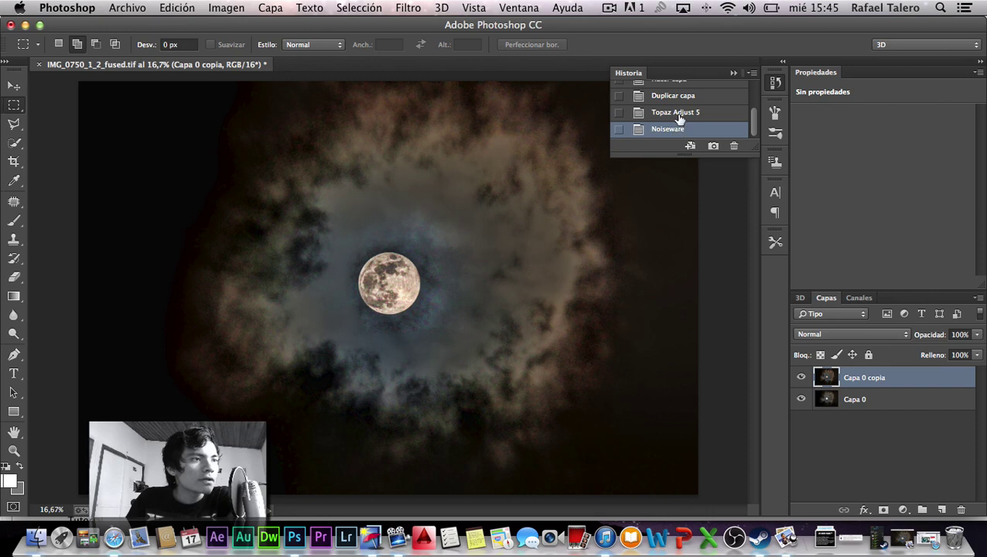
pyautogui.click(678, 115)
pyautogui.click(678, 130)
pyautogui.click(677, 116)
pyautogui.click(673, 131)
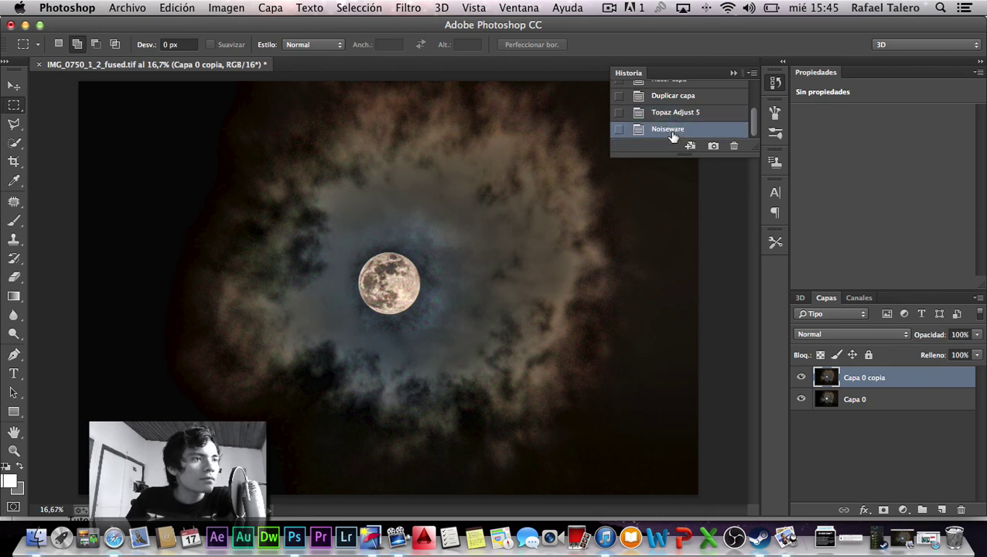
pyautogui.click(677, 115)
pyautogui.click(676, 130)
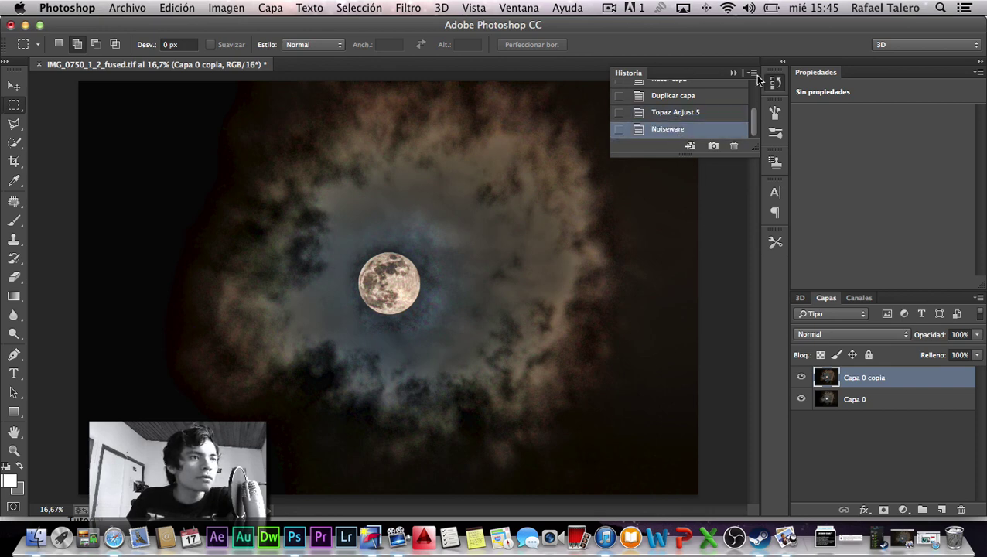
pyautogui.click(733, 73)
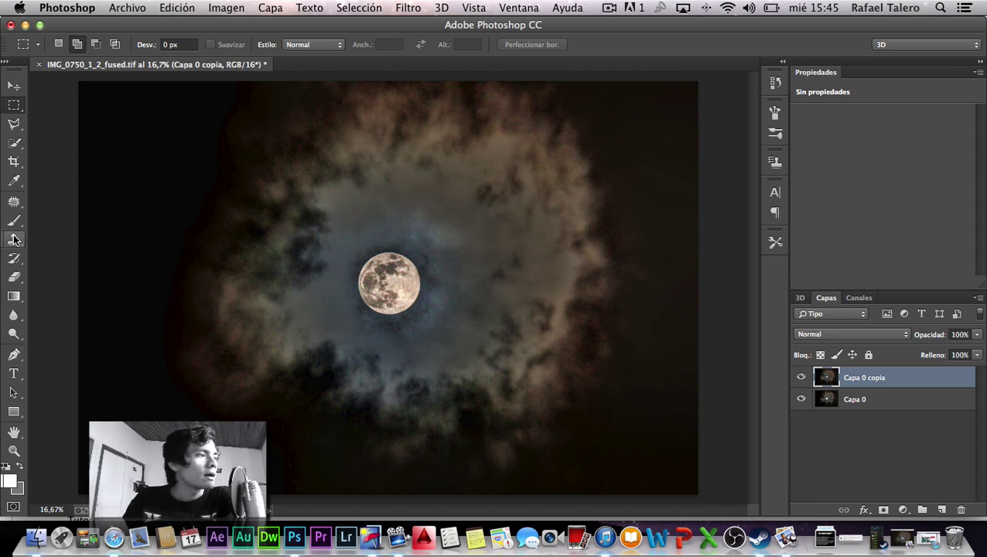
pyautogui.press('z')
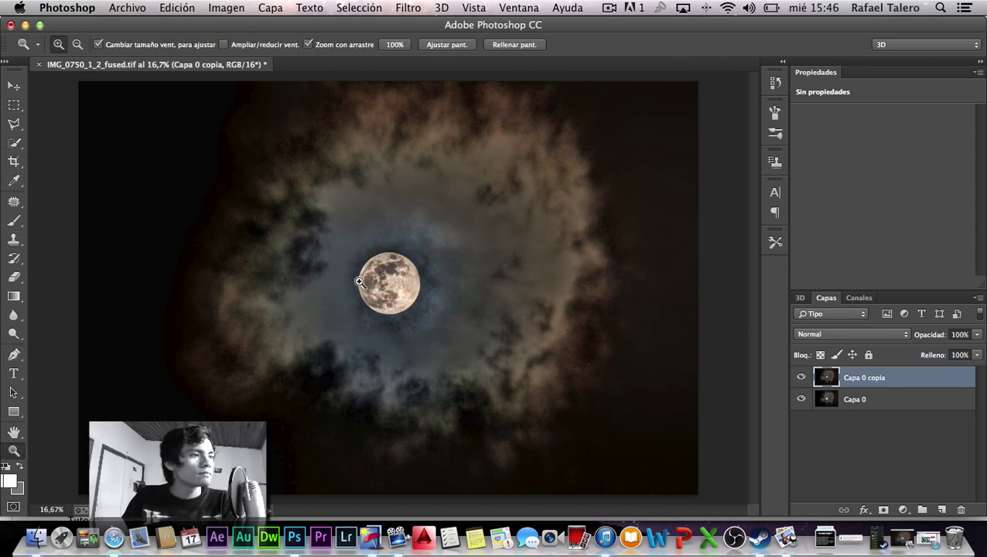
pyautogui.click(394, 284)
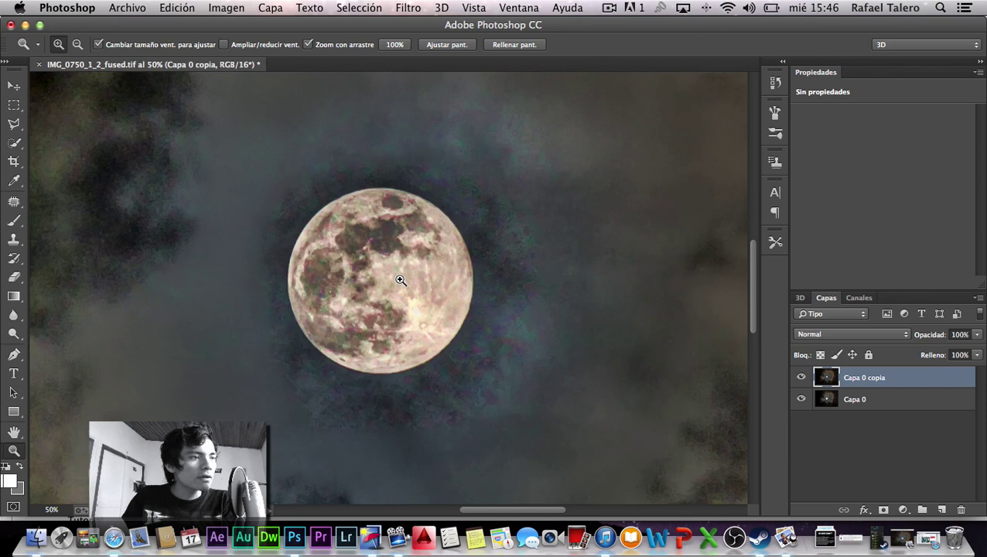
pyautogui.click(400, 280)
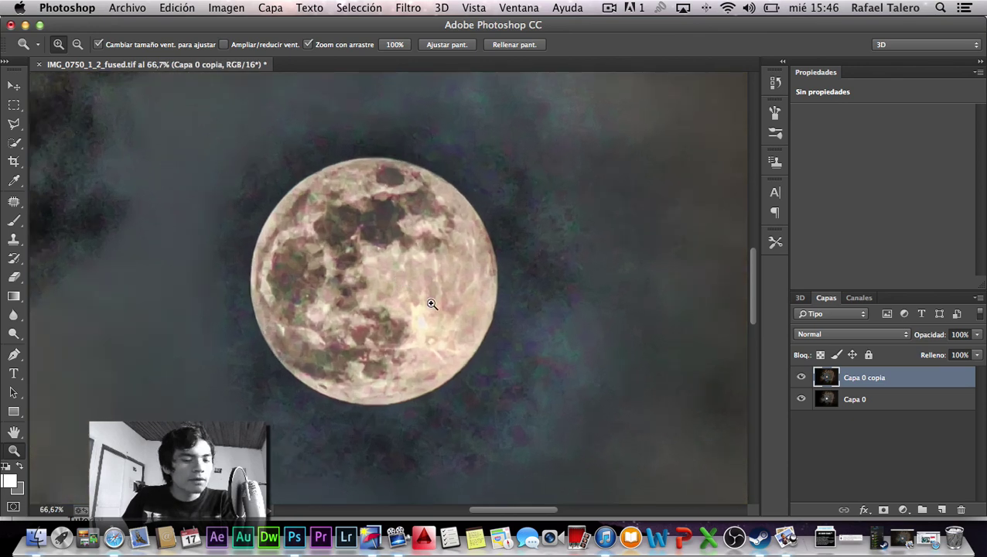
pyautogui.keyDown('alt'); pyautogui.click(399, 297); pyautogui.keyUp('alt')
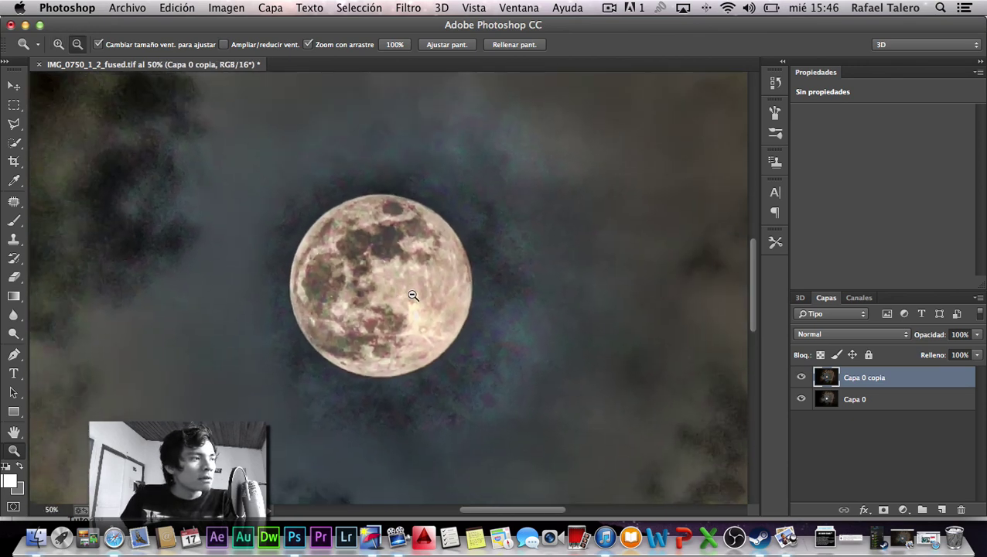
pyautogui.keyDown('alt'); pyautogui.click(433, 282); pyautogui.keyUp('alt')
pyautogui.keyDown('alt'); pyautogui.click(480, 267); pyautogui.keyUp('alt')
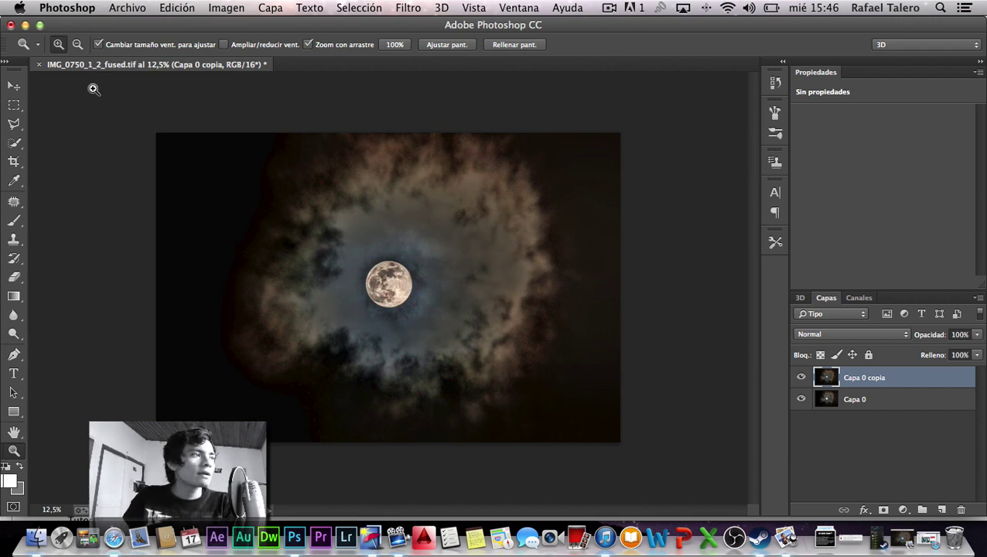
# Step: Minimize Photoshop, quit Photomatix Pro, tidy the desktop image icons, then bring Photoshop back
pyautogui.click(24, 25)
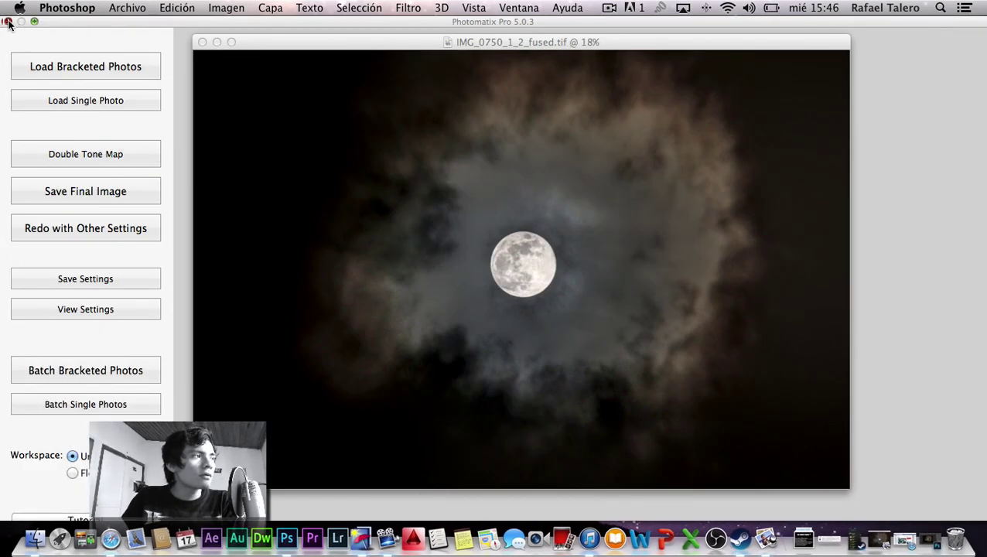
pyautogui.click(7, 21)
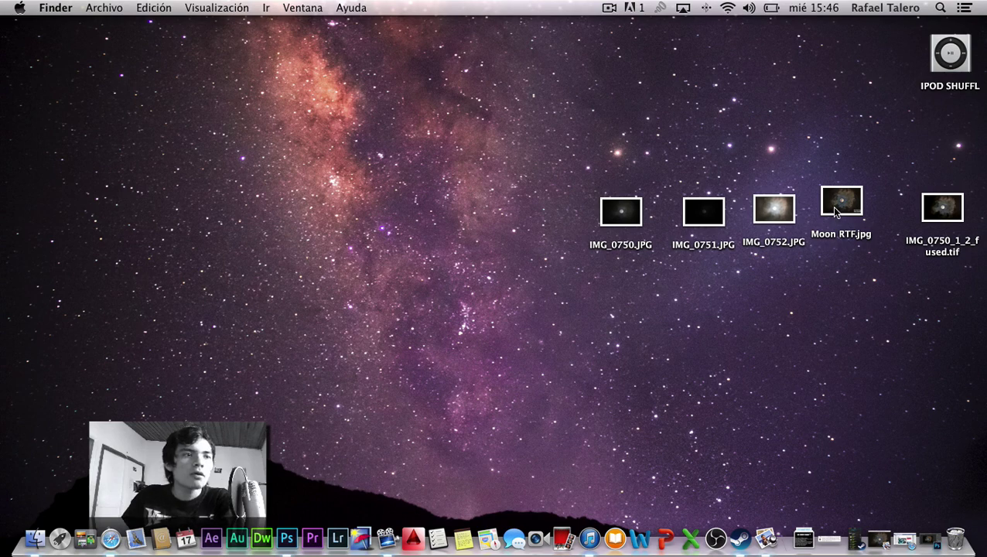
pyautogui.moveTo(836, 213); pyautogui.dragTo(849, 223)
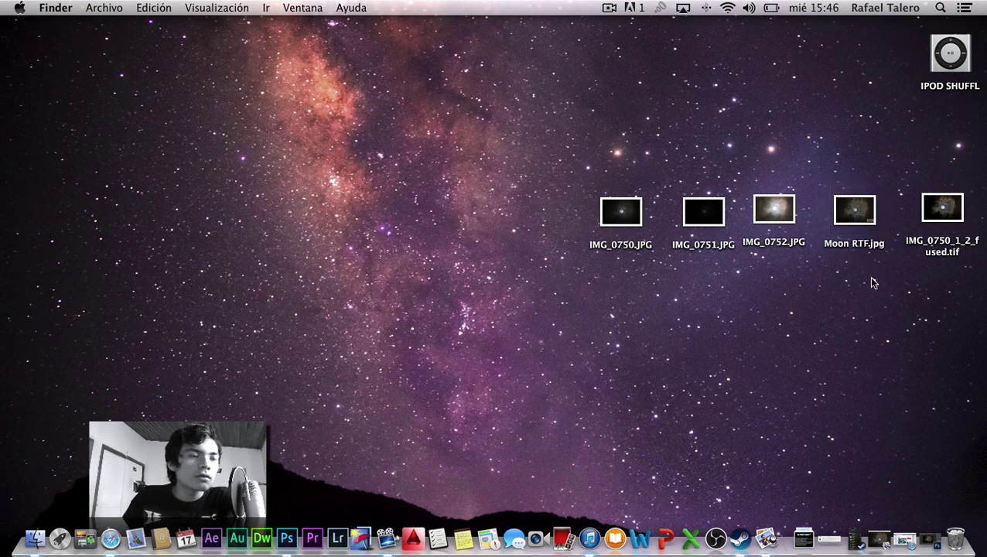
pyautogui.moveTo(956, 285)
pyautogui.mouseDown()
pyautogui.moveTo(578, 168)
pyautogui.moveTo(977, 305)
pyautogui.mouseUp()
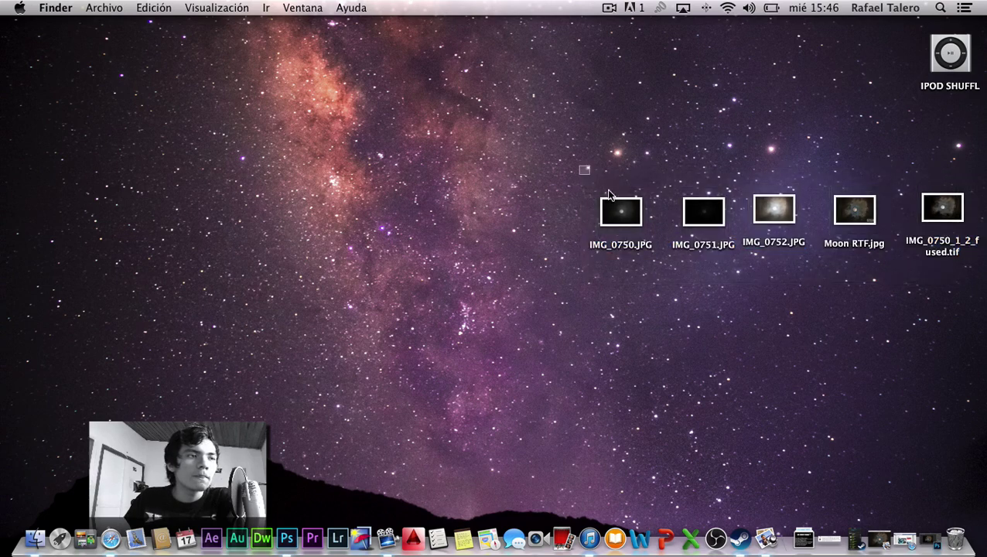
pyautogui.moveTo(977, 306); pyautogui.dragTo(977, 302)
pyautogui.click(977, 303)
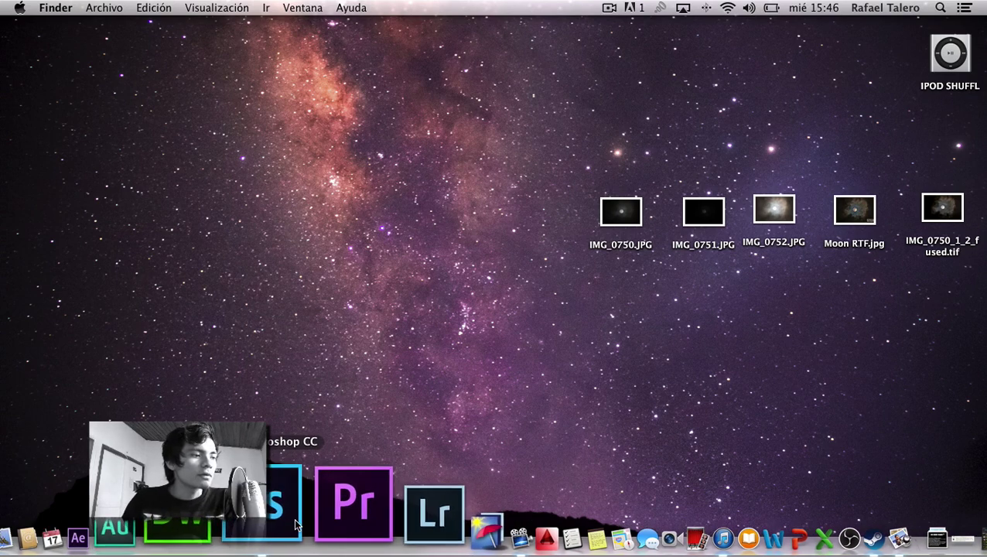
pyautogui.click(295, 519)
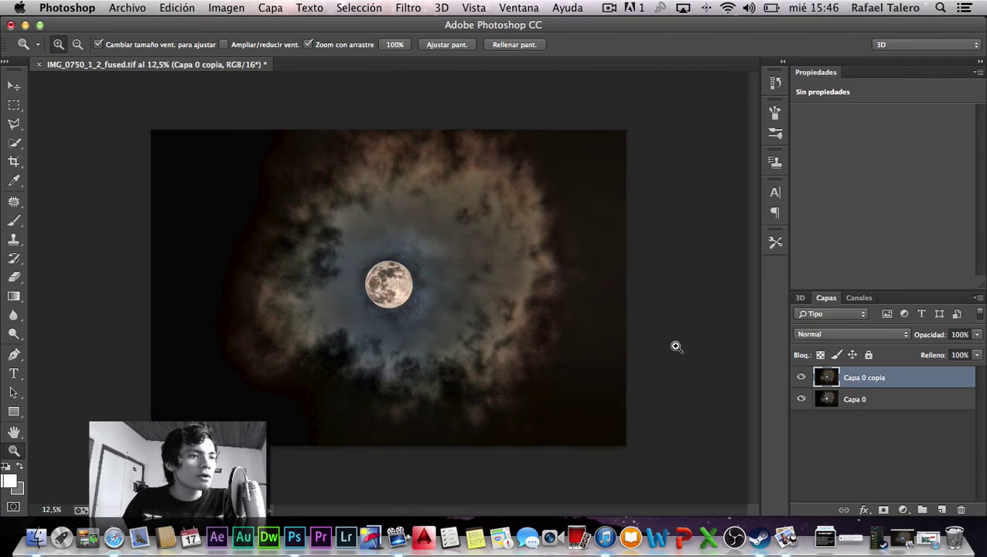